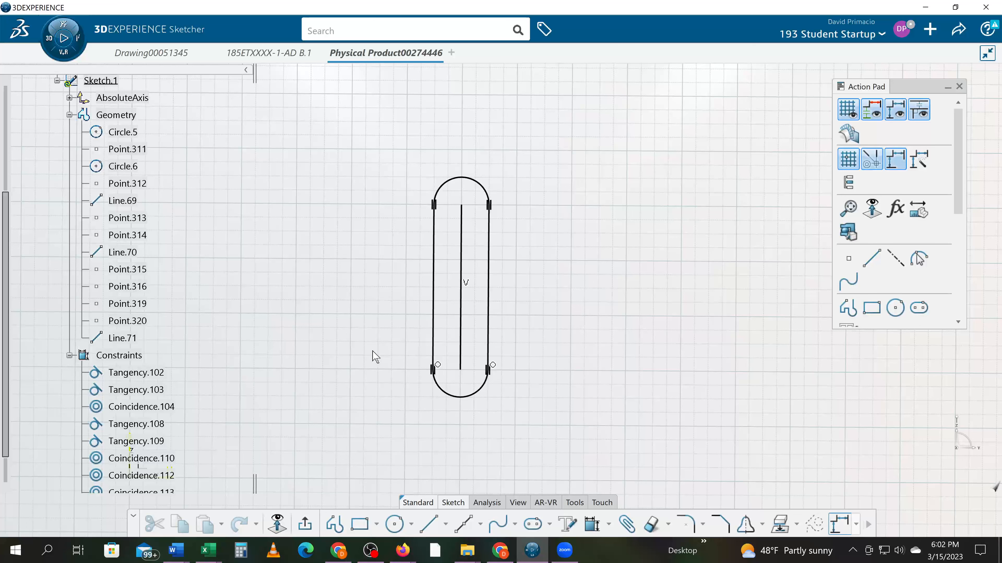
Step: Transform the vertical centre line inside the slot profile into an axis
click(460, 335)
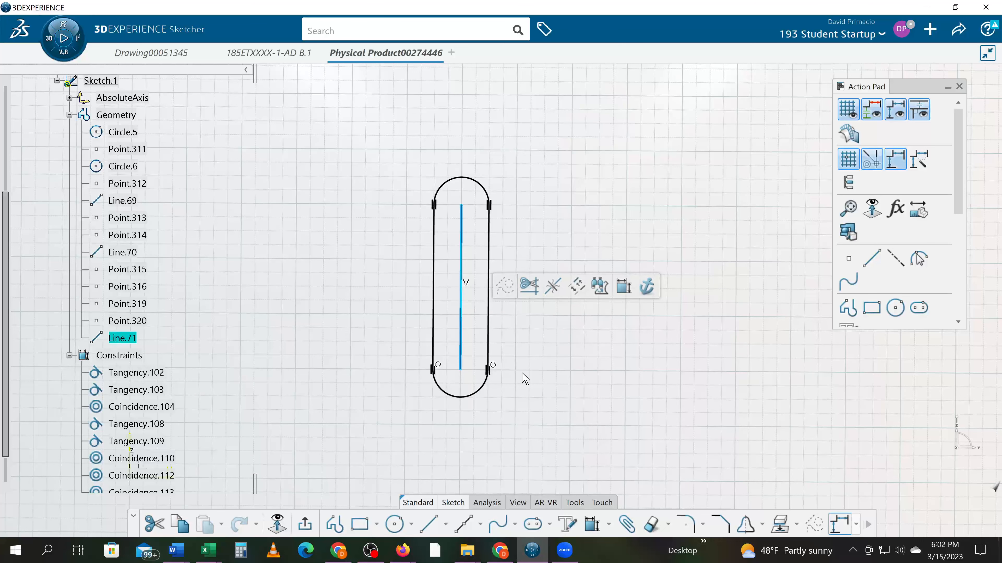
click(445, 525)
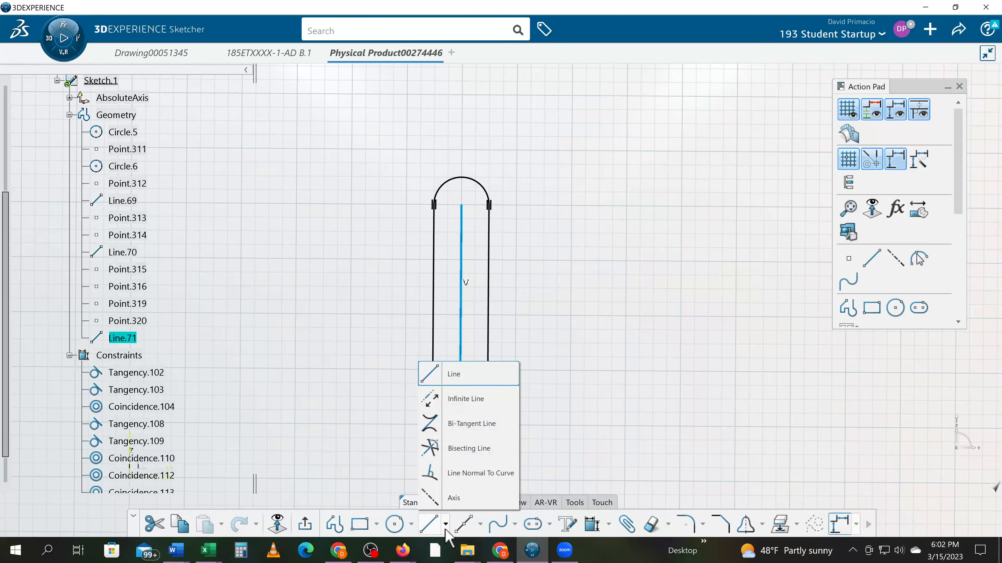
click(455, 498)
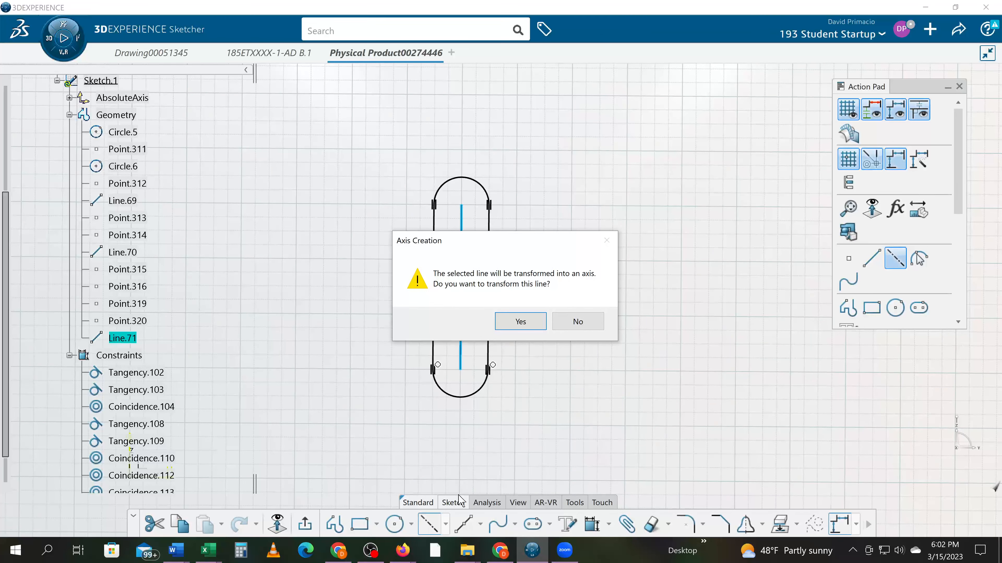
drag(520, 240, 502, 75)
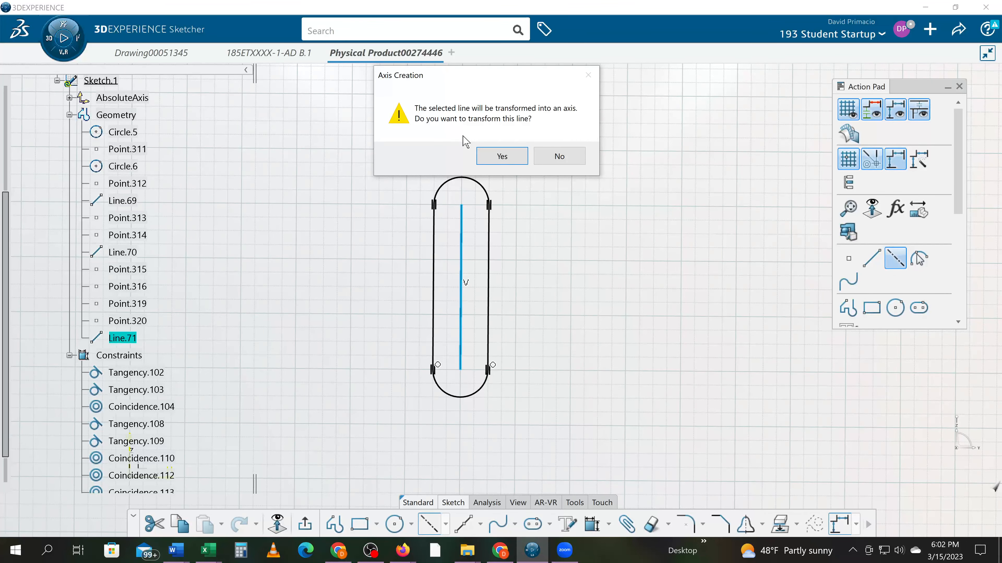
click(496, 156)
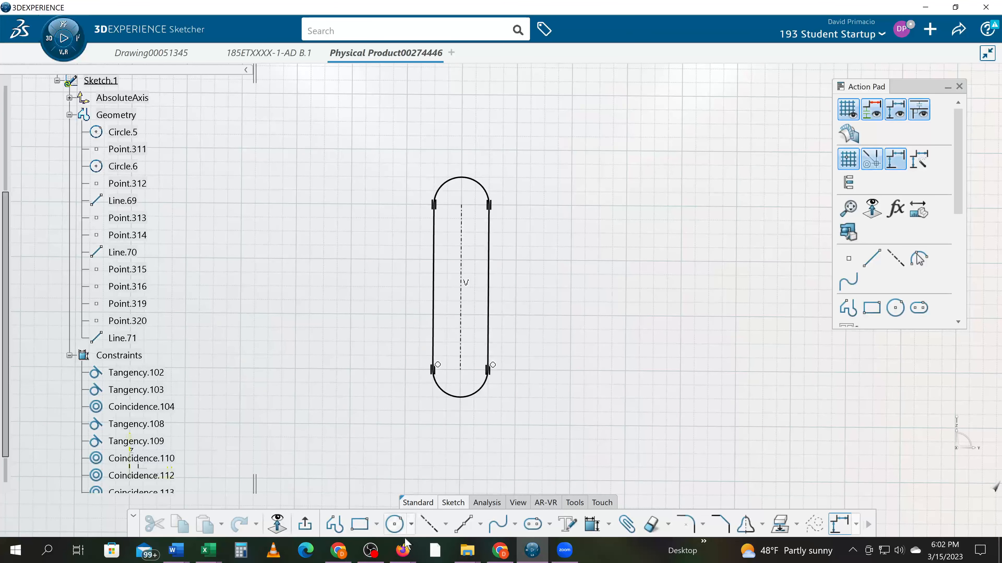
Step: Draw a horizontal line across the slot at its mid-height, extending past both sides, and transform it into an axis
click(446, 524)
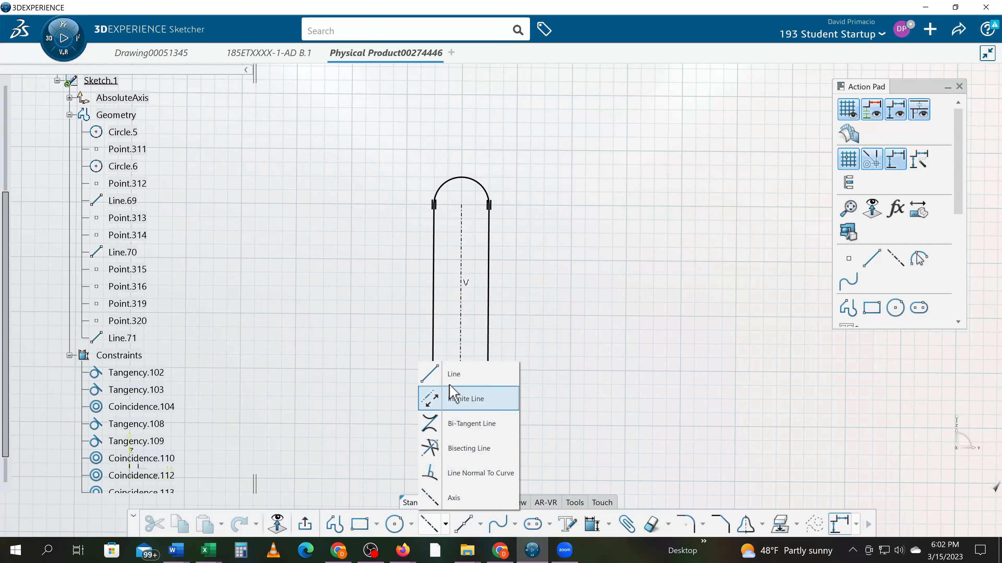
click(451, 375)
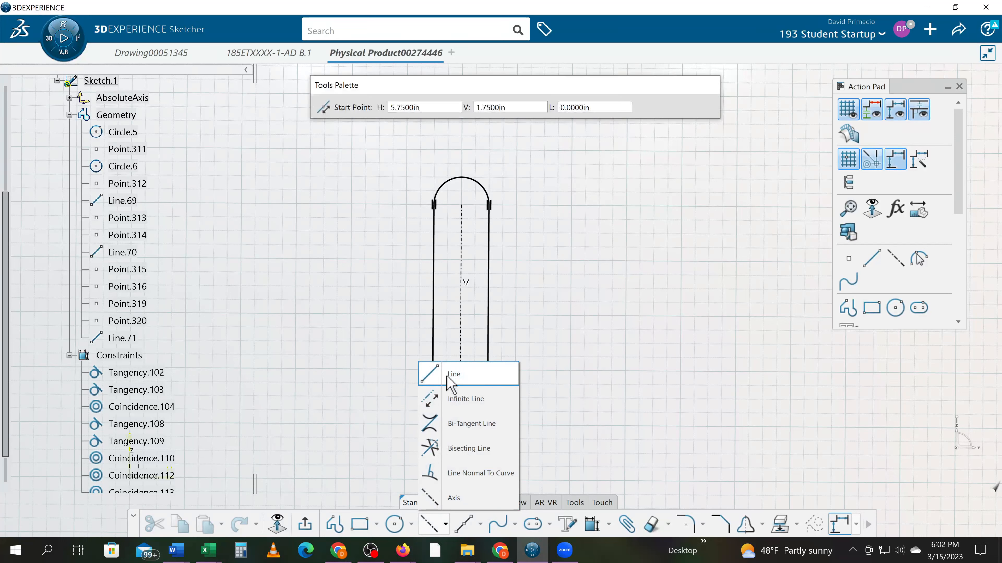
click(378, 287)
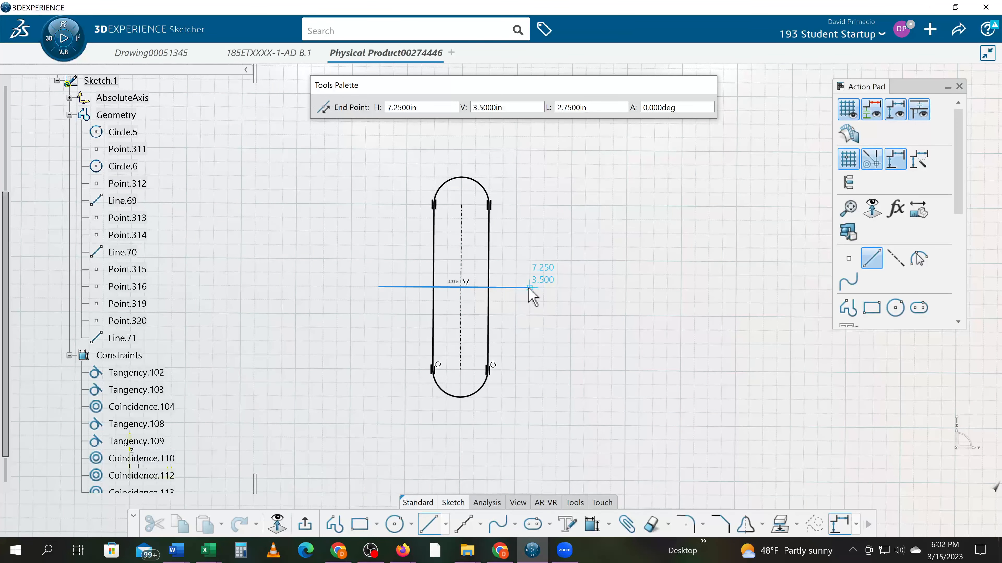
click(542, 291)
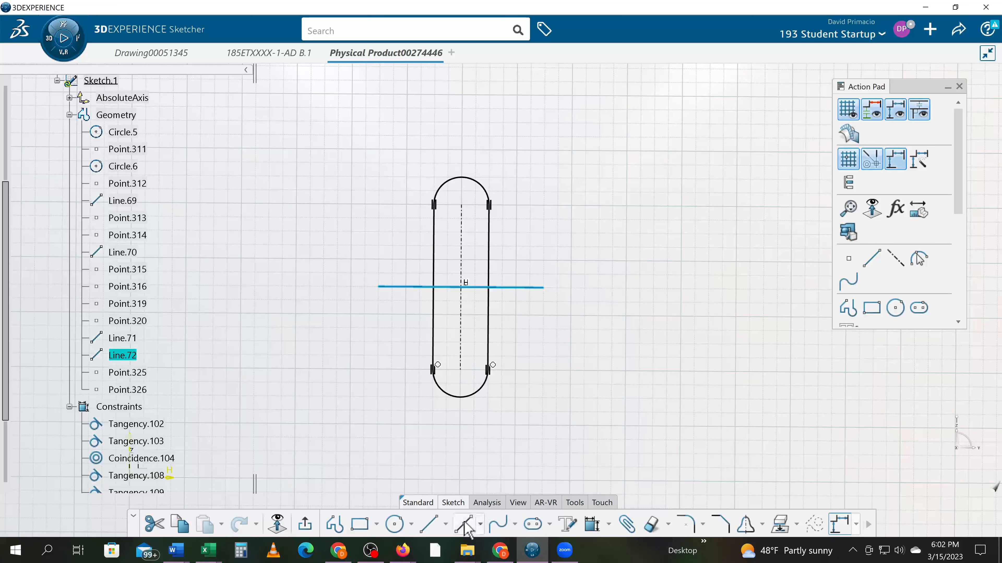
click(444, 524)
click(458, 499)
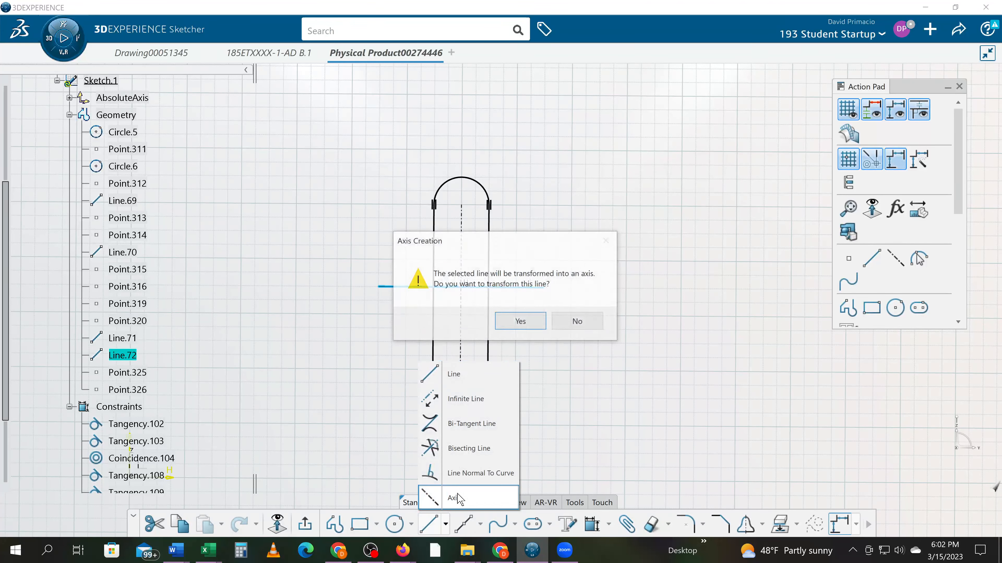
click(518, 328)
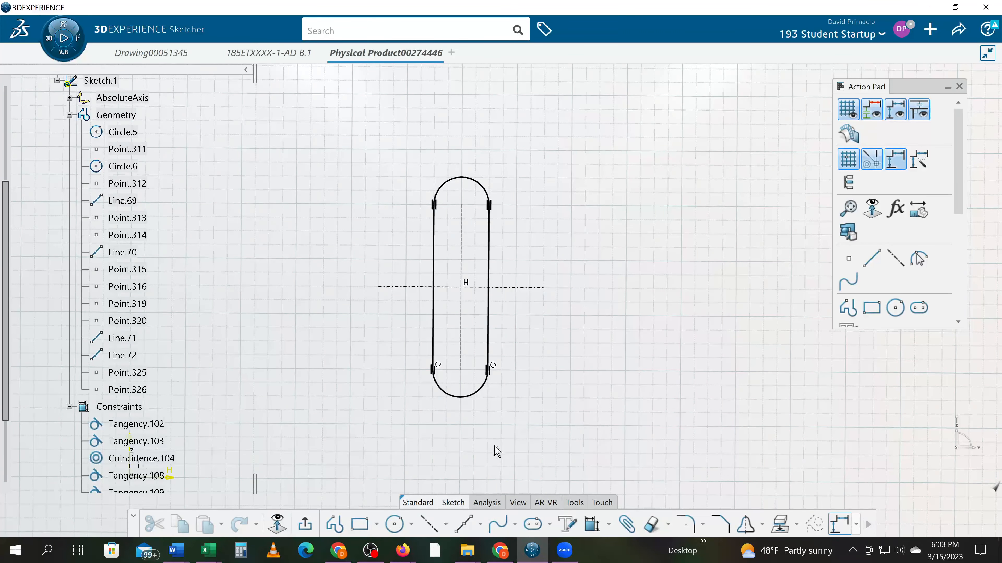
Step: Create 3 equidistant points along the slot's upper arc
mouse_move(479, 454)
middle_down()
mouse_move(444, 491)
mouse_move(454, 463)
middle_up()
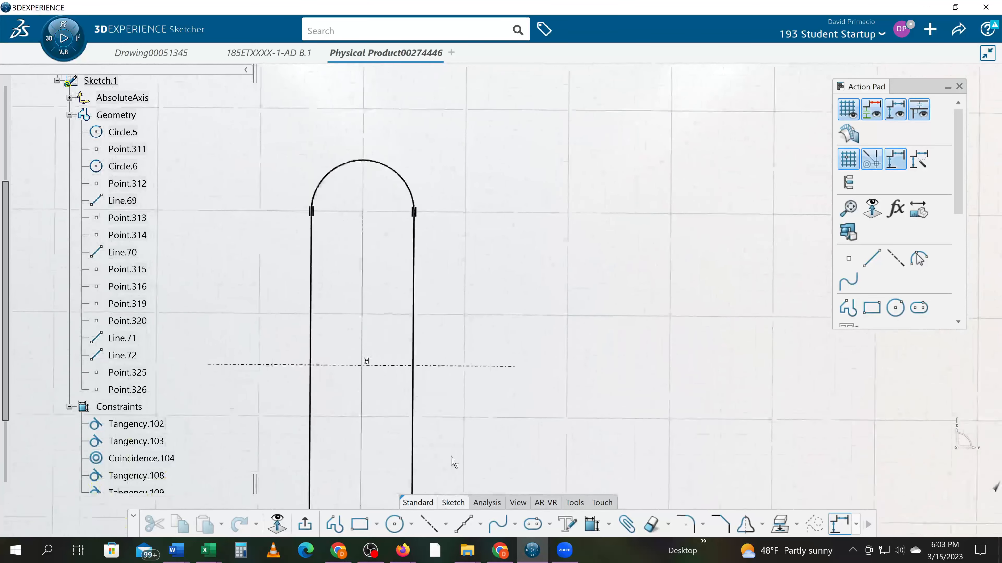
mouse_move(575, 390)
middle_down()
mouse_move(624, 313)
mouse_move(631, 467)
mouse_move(620, 369)
mouse_move(606, 391)
mouse_move(599, 382)
middle_up()
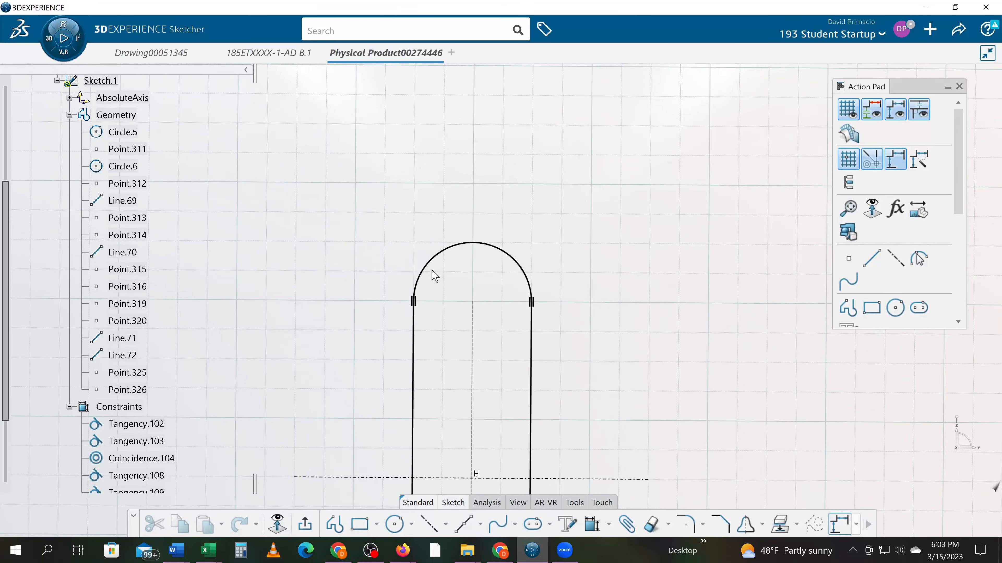
click(481, 524)
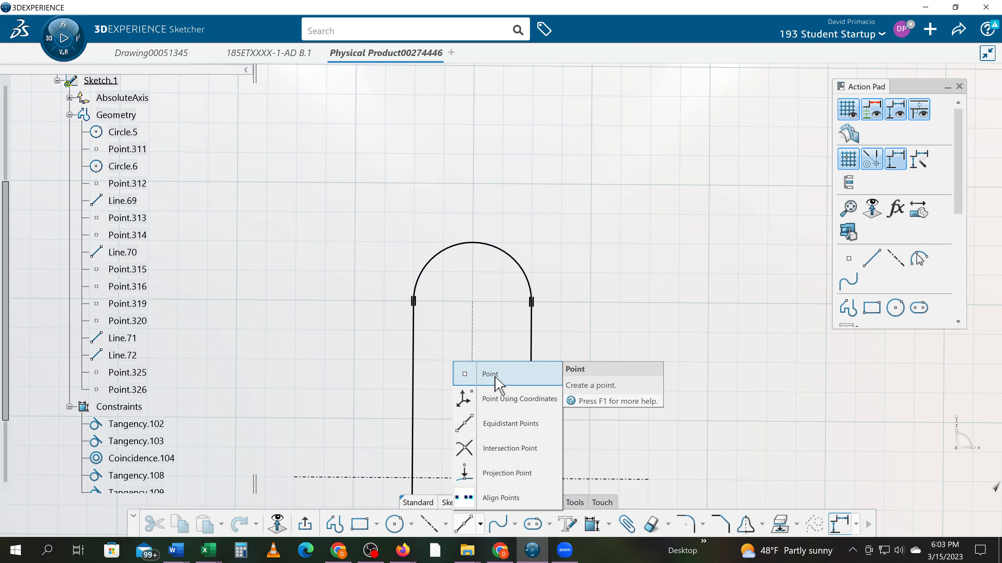
click(498, 429)
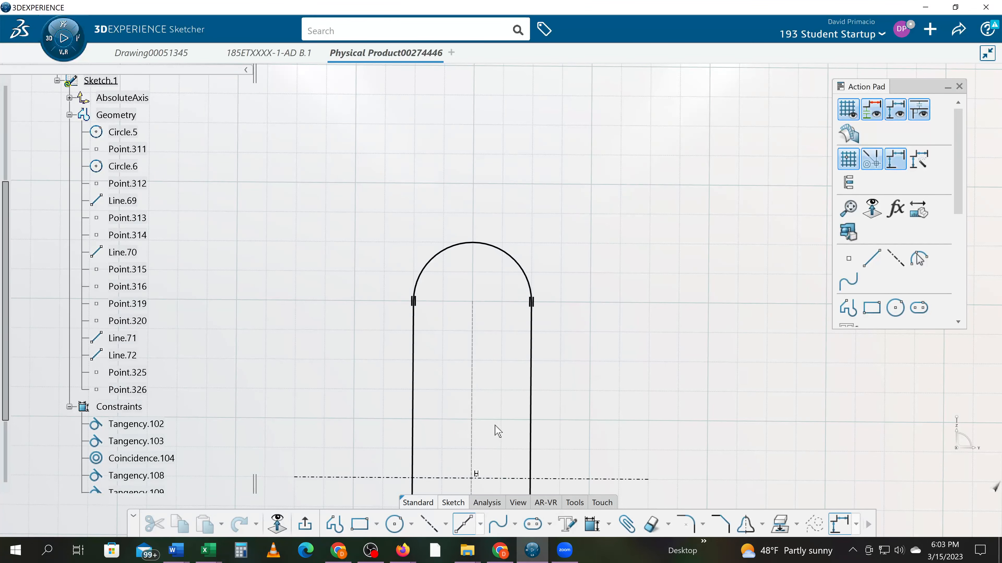
click(485, 247)
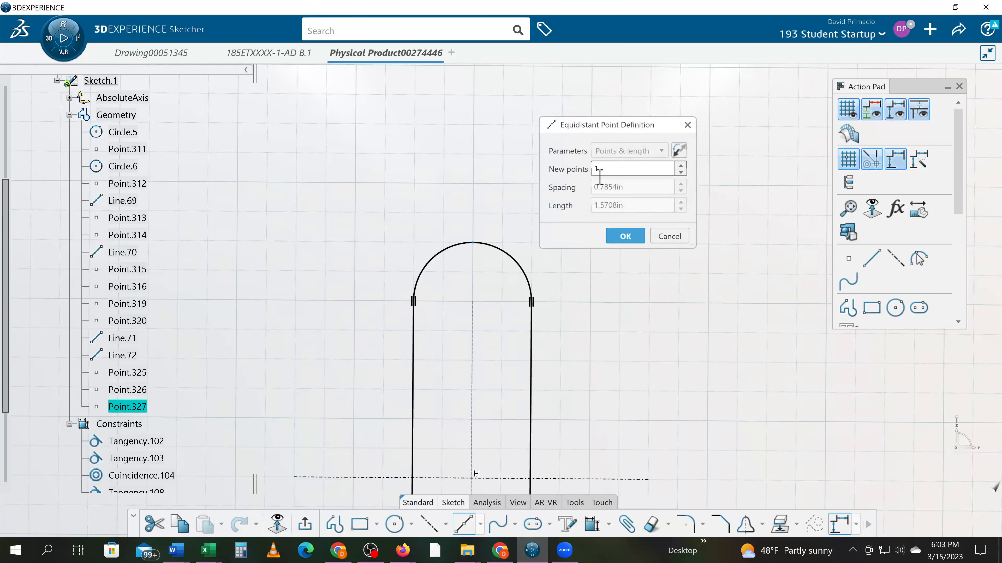
double_click(594, 168)
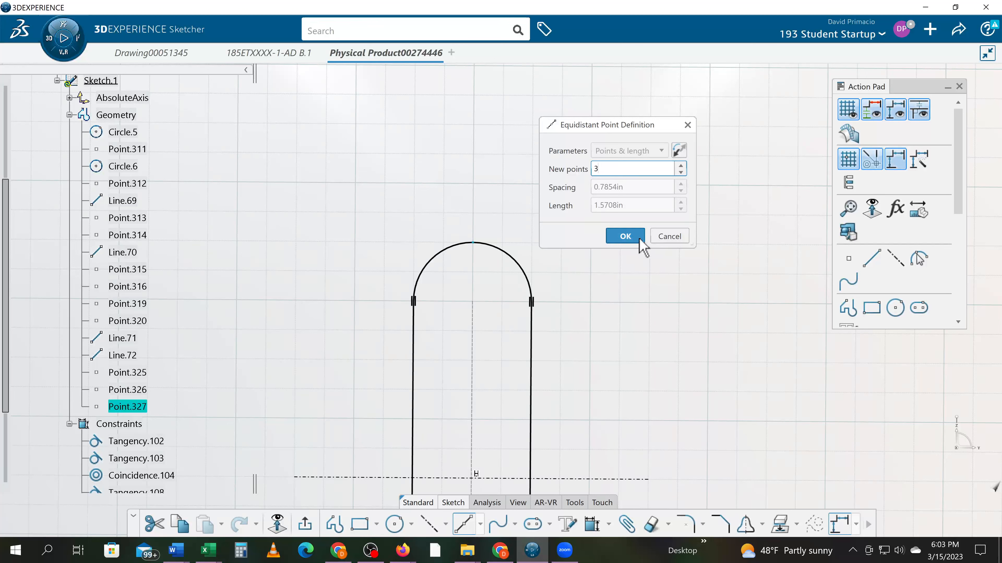
click(630, 299)
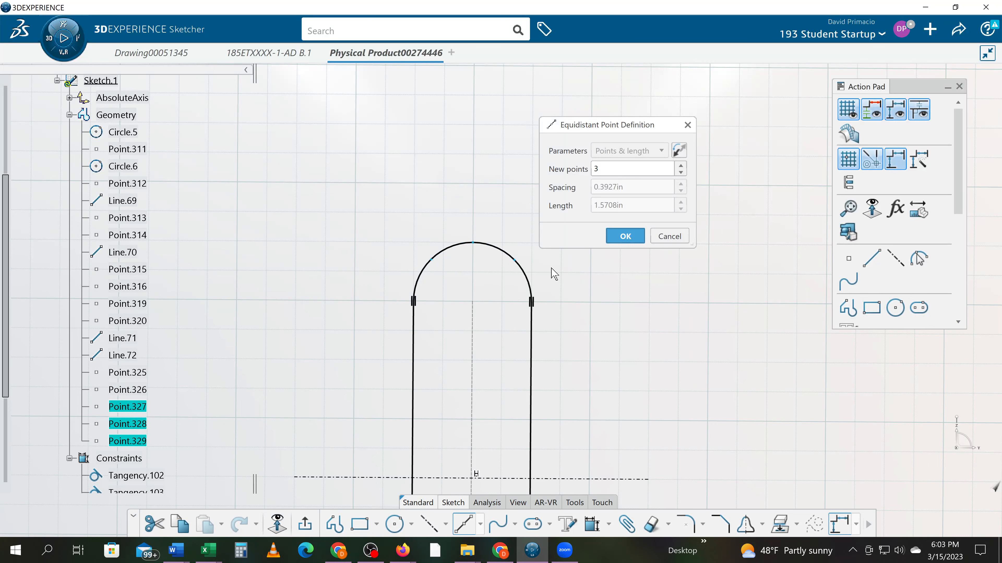
click(625, 237)
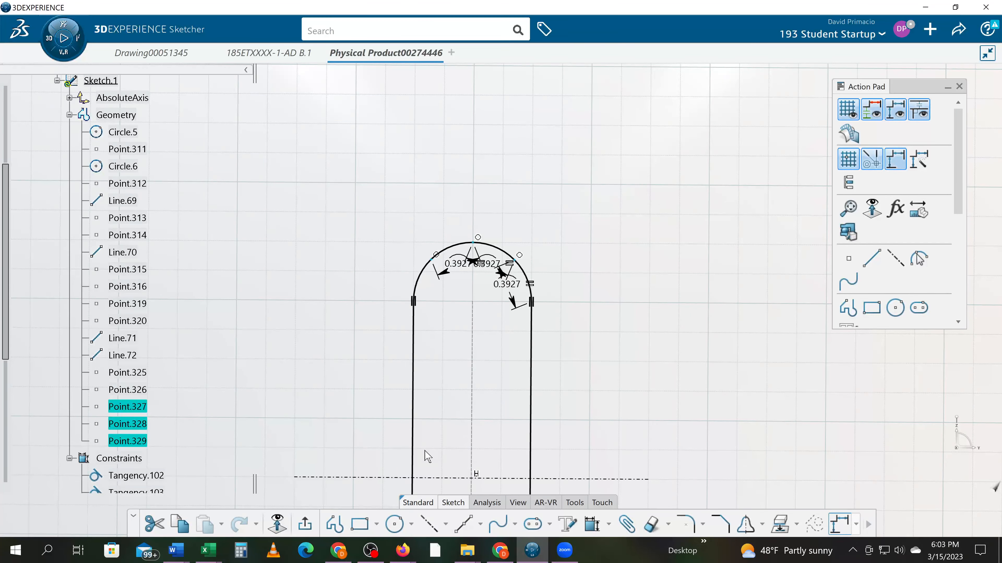
Step: Draw a line normal to the upper arc, running outward up and left from the arc's left equidistant point
click(427, 525)
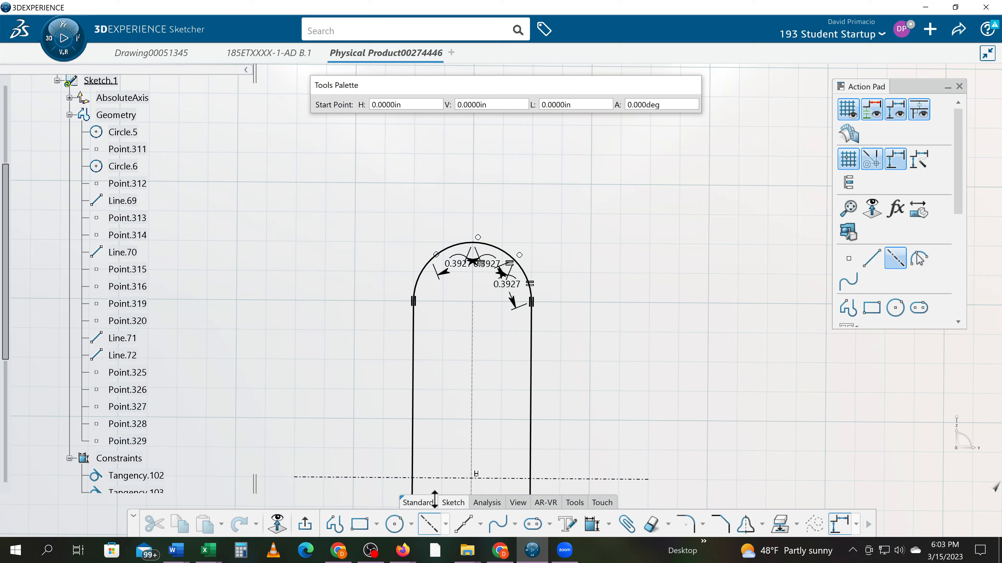
click(434, 259)
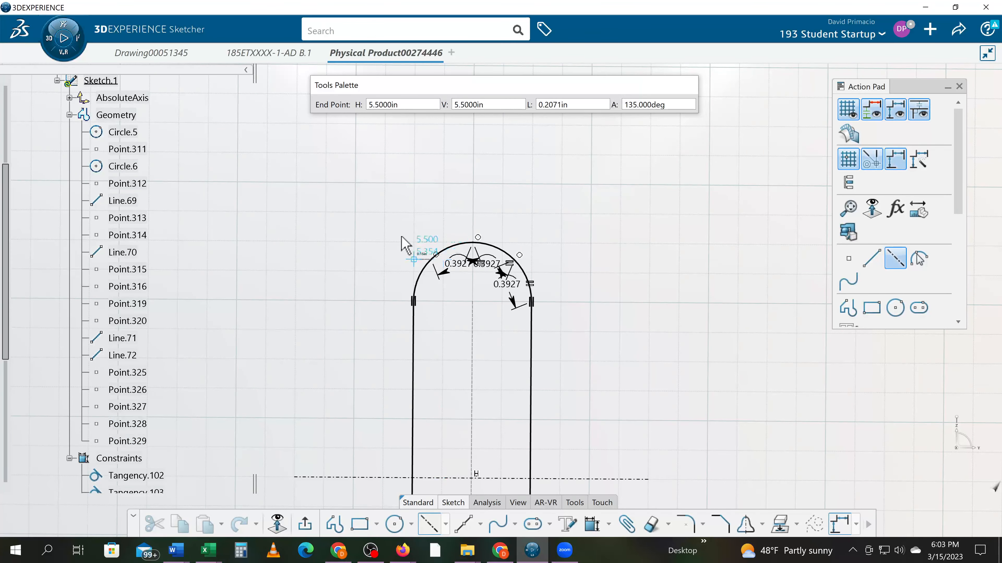
click(444, 525)
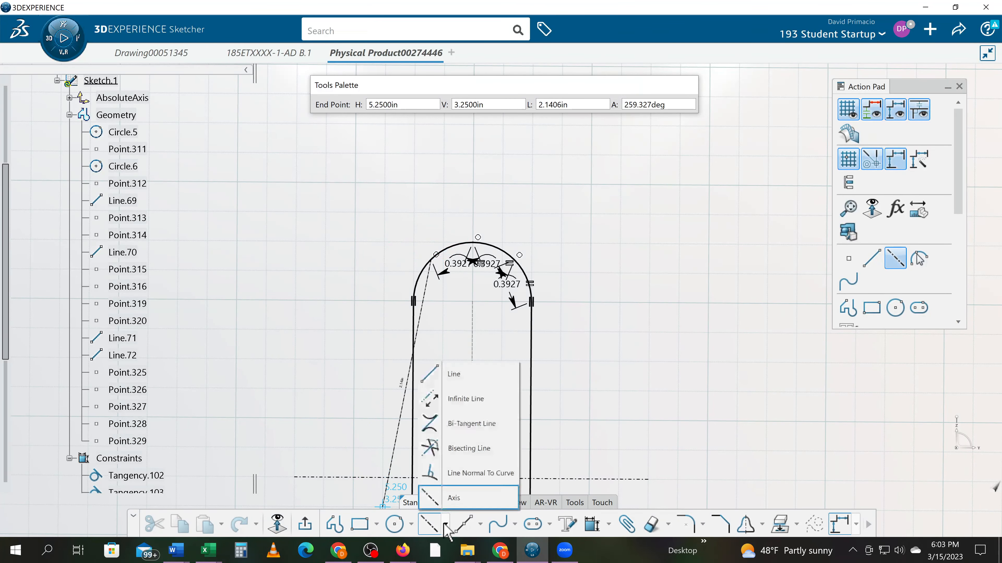
click(456, 475)
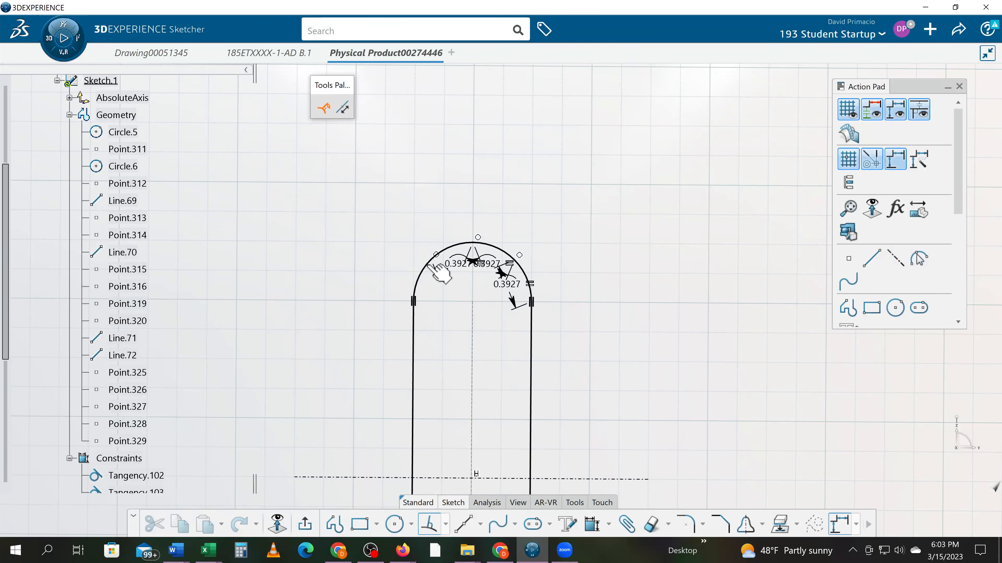
click(435, 255)
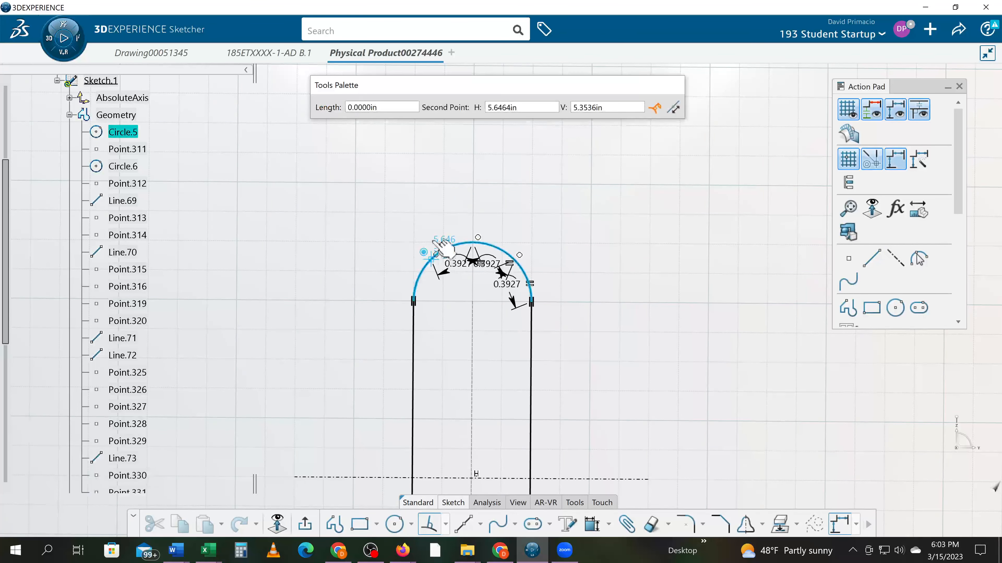
click(367, 200)
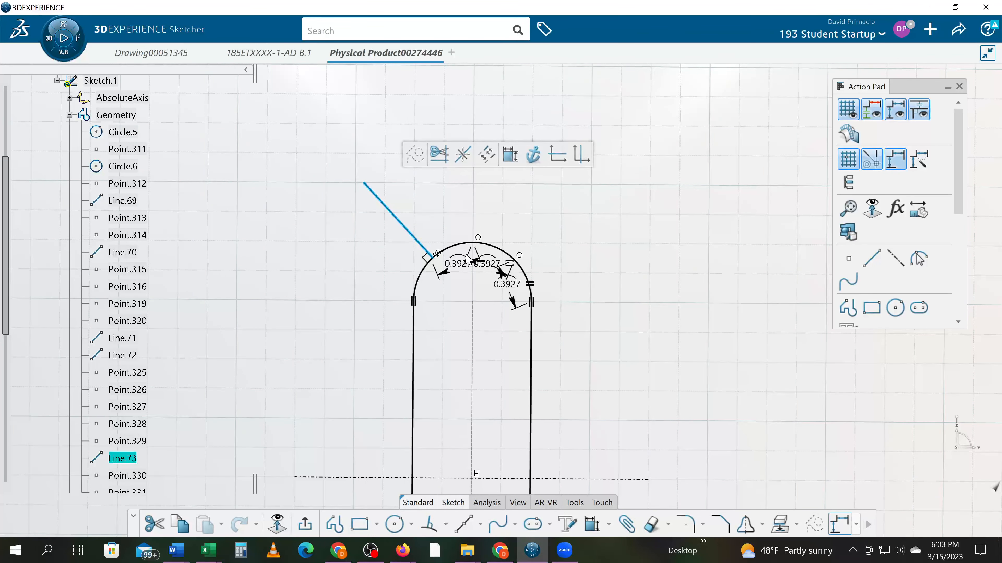
Step: Transform the slanted normal line at the upper arc's left point into an axis
click(446, 524)
click(441, 428)
click(337, 301)
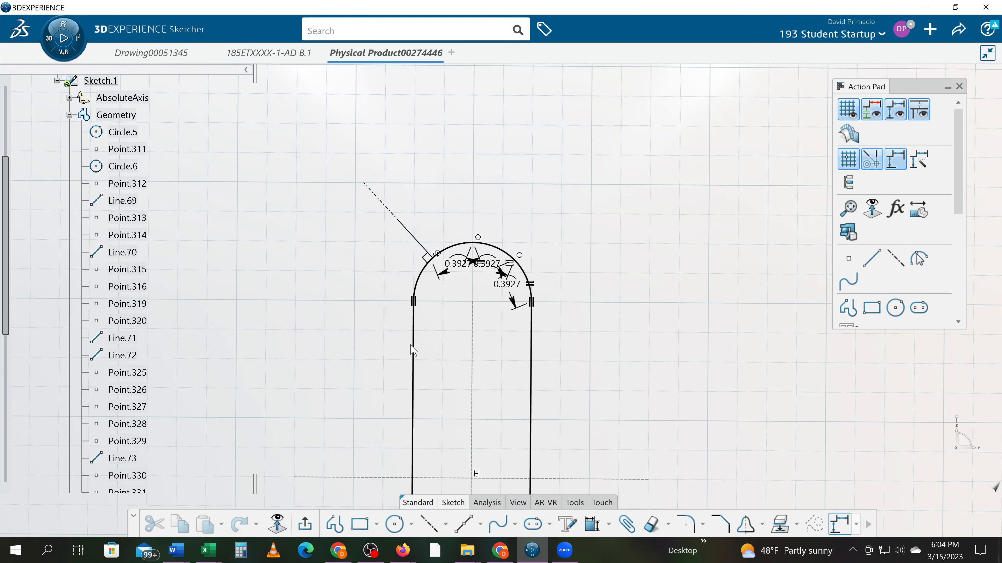
Step: Delete the three 0.3927 spacing dimensions between the equidistant points on the upper arc
click(458, 267)
key(Delete)
click(487, 273)
key(Delete)
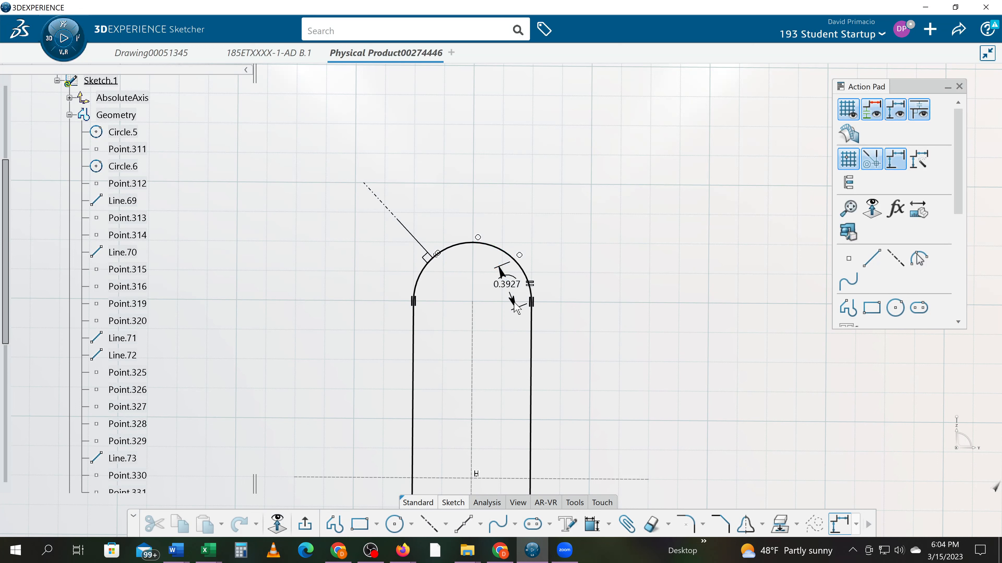
click(517, 303)
key(Delete)
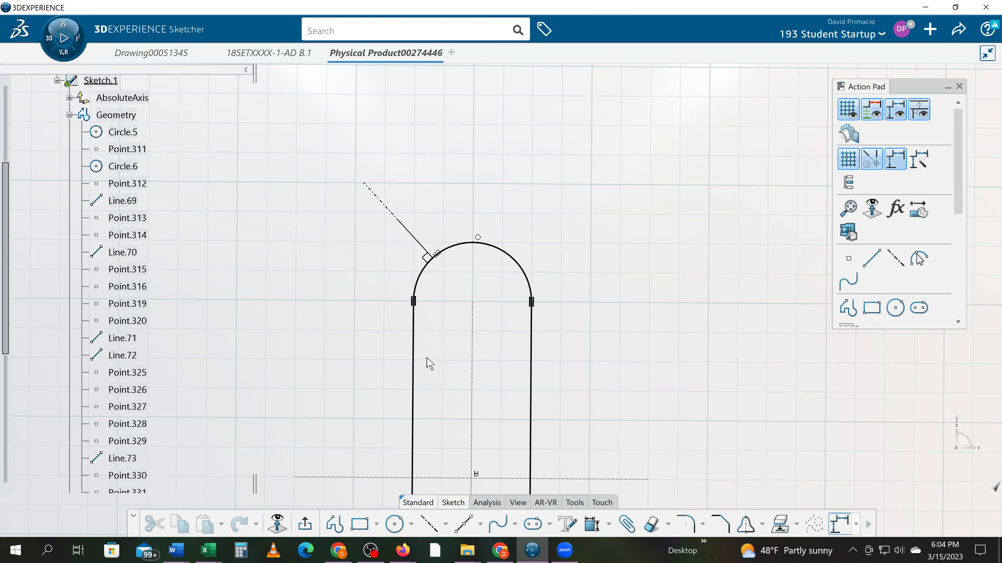
Step: Draw a line normal to the upper arc, running straight up from the arc's middle equidistant point
click(444, 525)
click(454, 472)
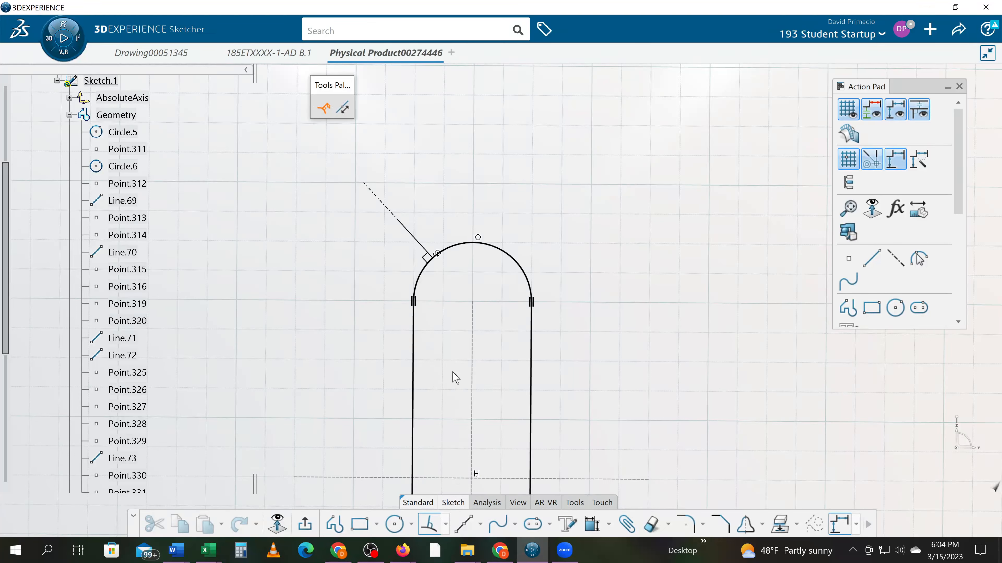
click(476, 244)
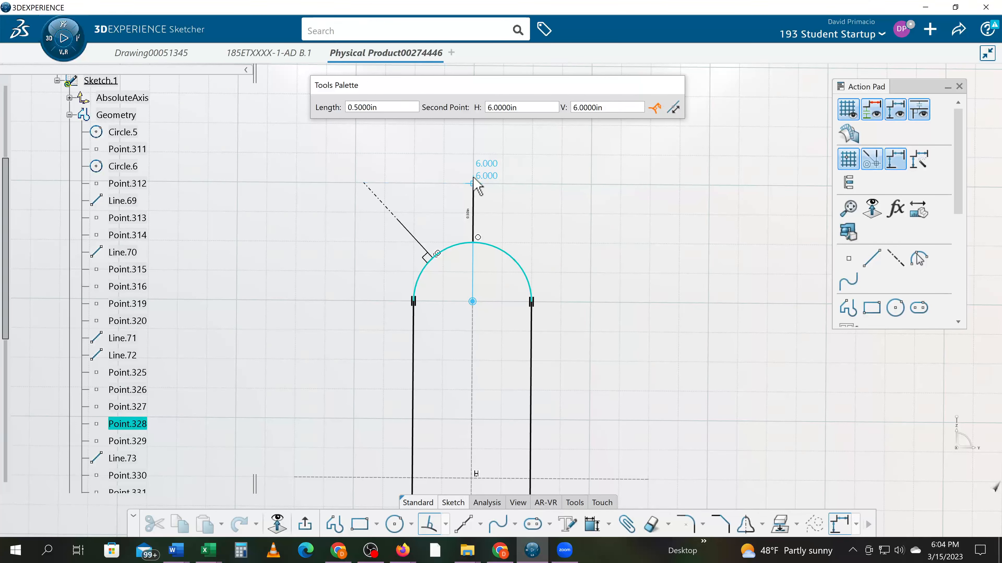
click(473, 154)
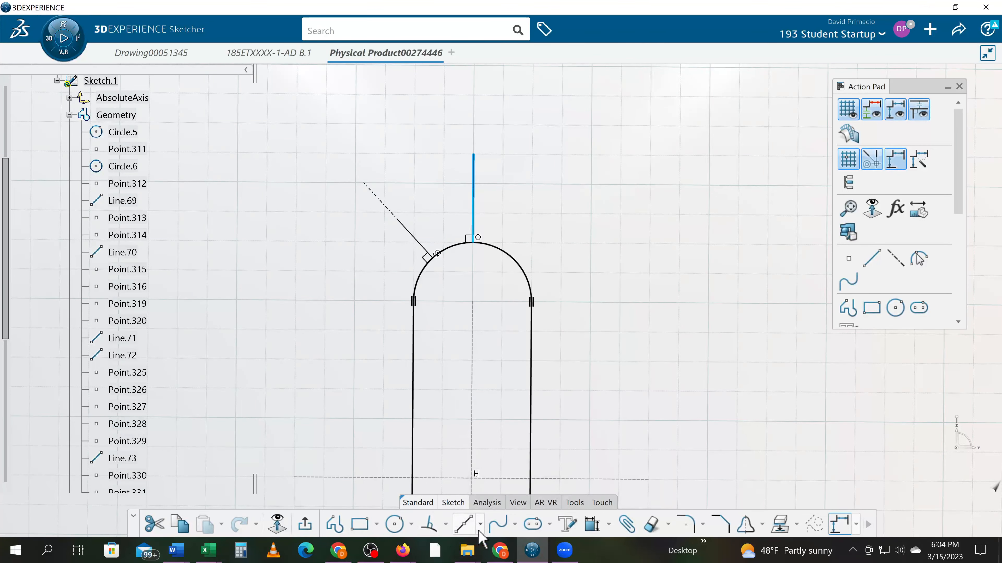
Step: Transform the vertical normal line above the upper arc into an axis
click(447, 526)
click(456, 498)
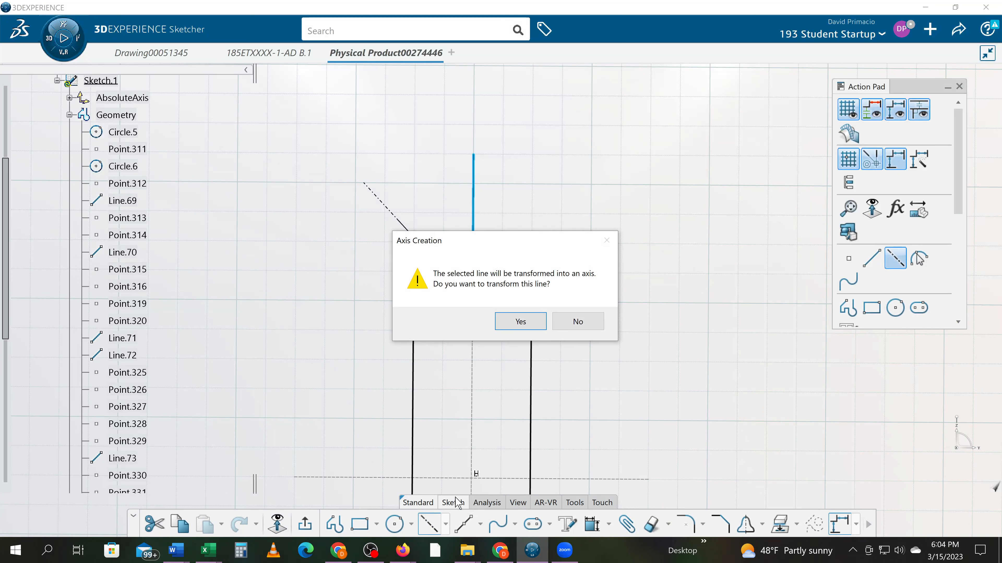
click(519, 321)
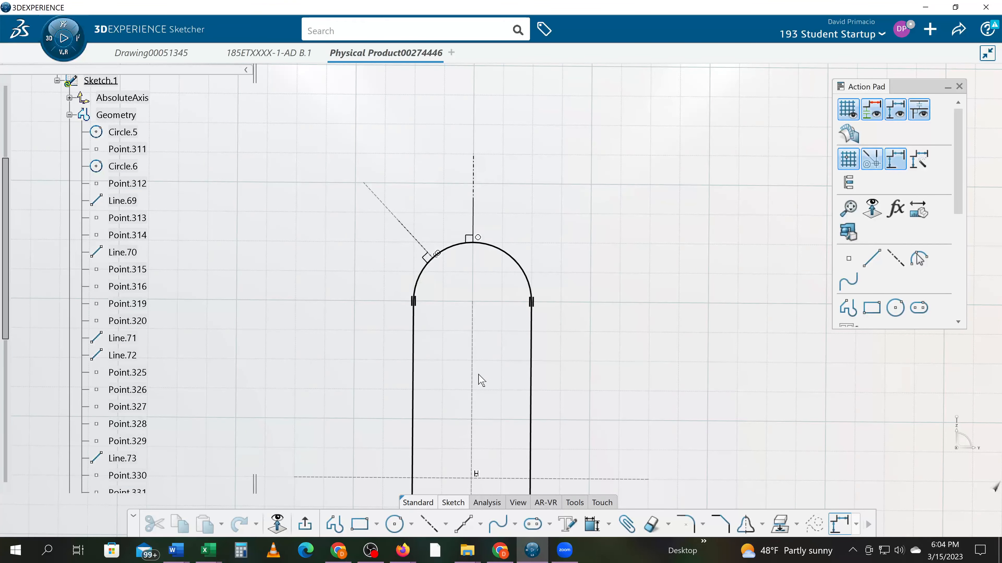
Step: Draw a slanted axis outward from the right part of the upper arc, ending at about H 7.0 in, V 5.75 in
click(429, 524)
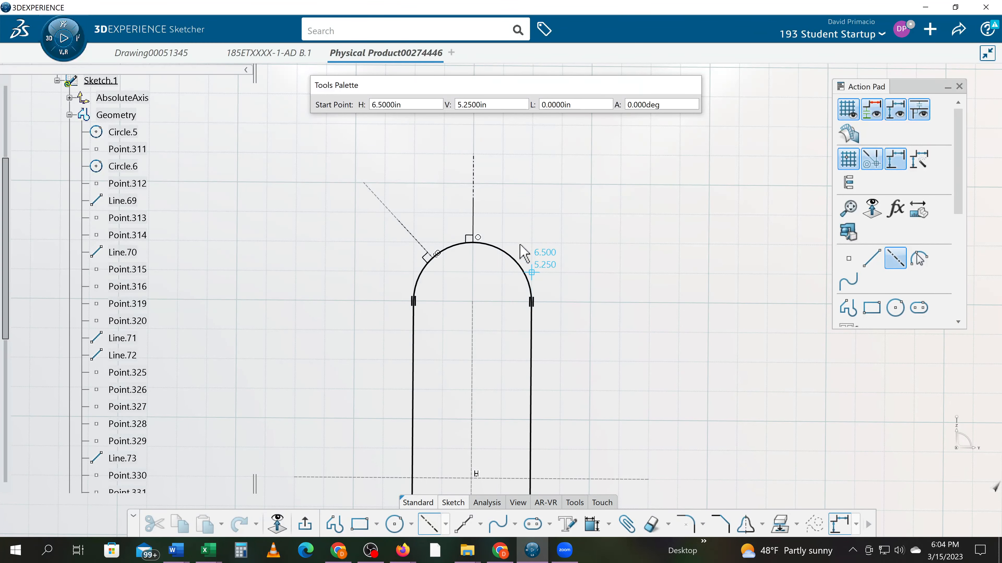
click(514, 259)
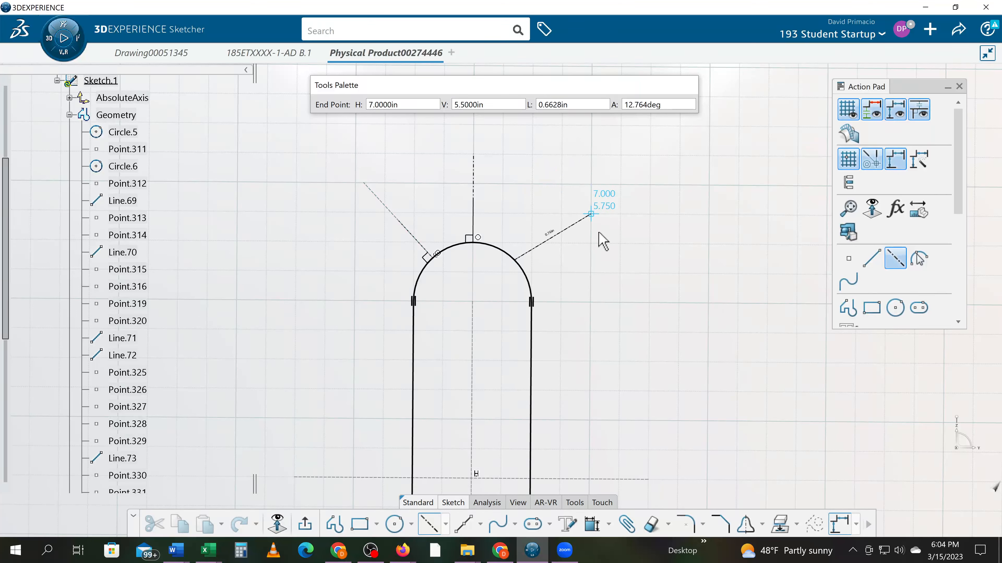
click(604, 218)
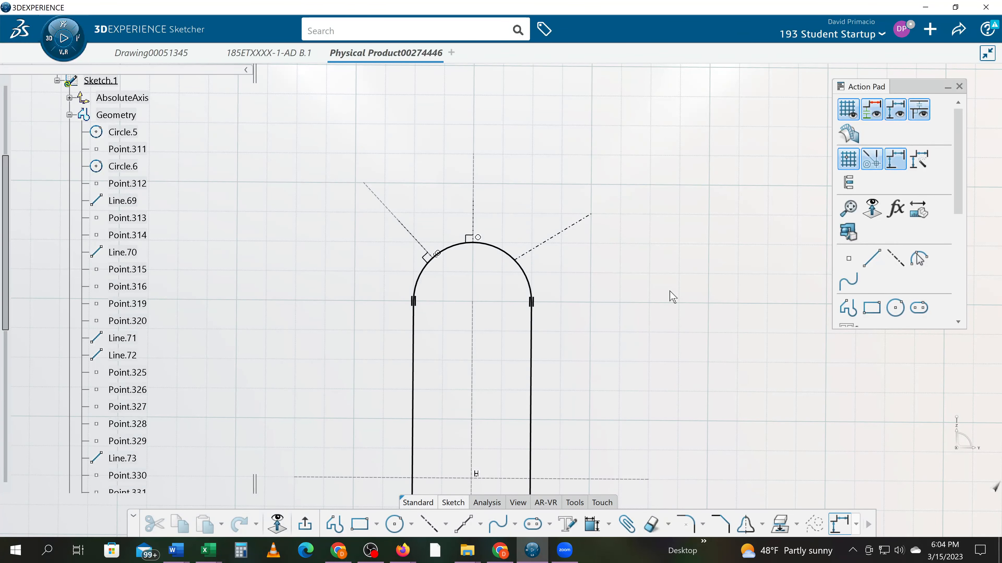
Step: Constrain the right slanted axis perpendicular to the slot's upper arc
click(524, 275)
key(ctrl)
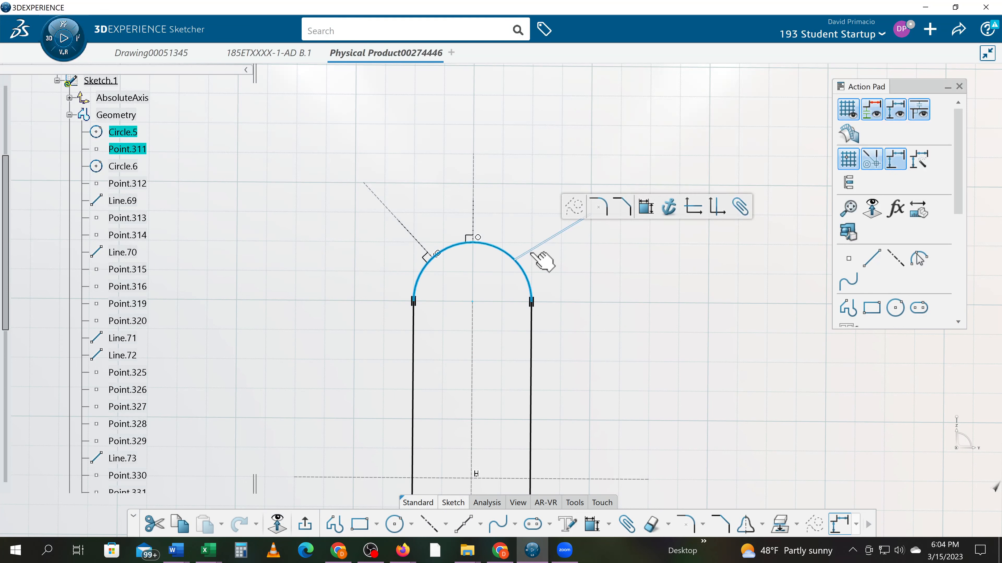
right_click(526, 253)
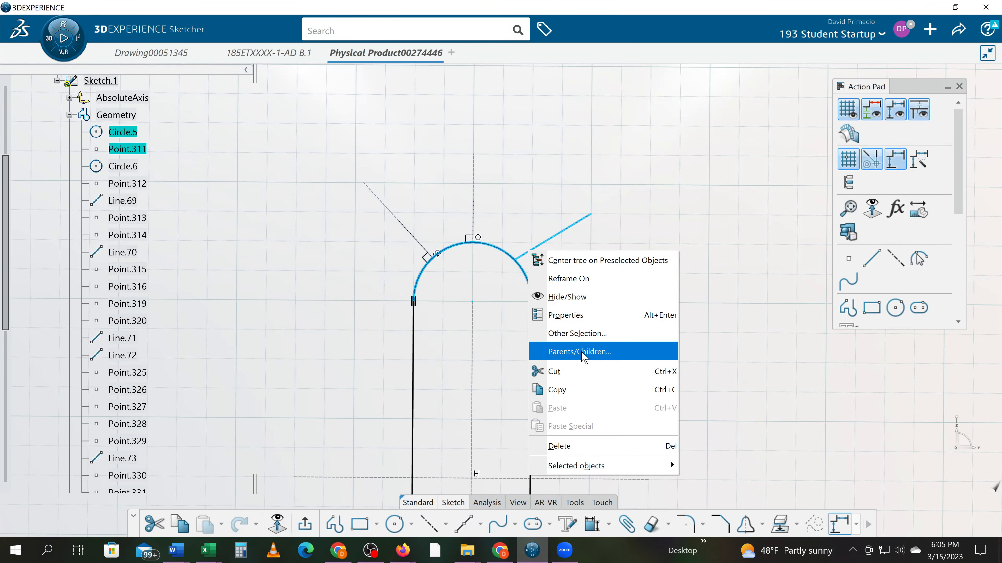
click(609, 524)
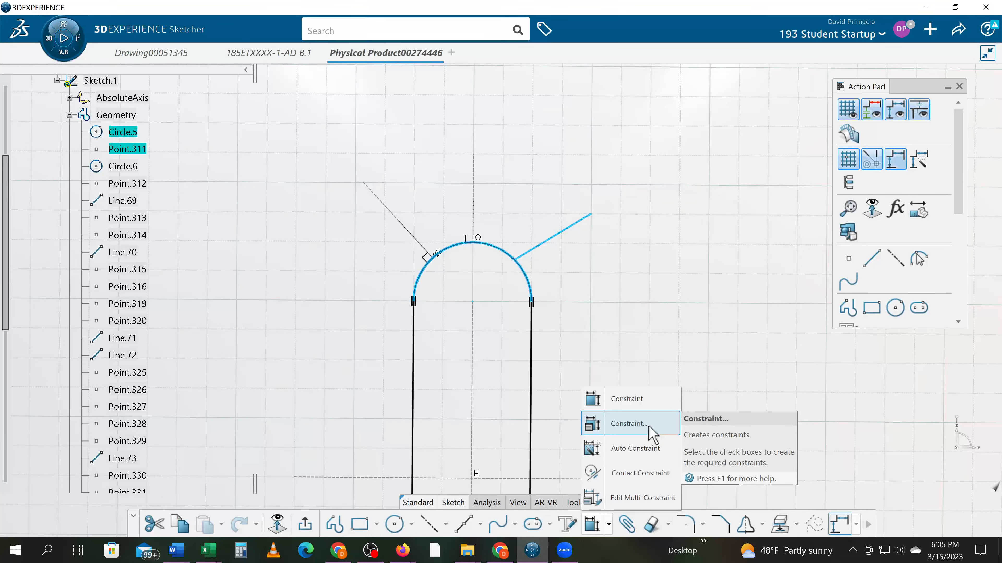
click(649, 428)
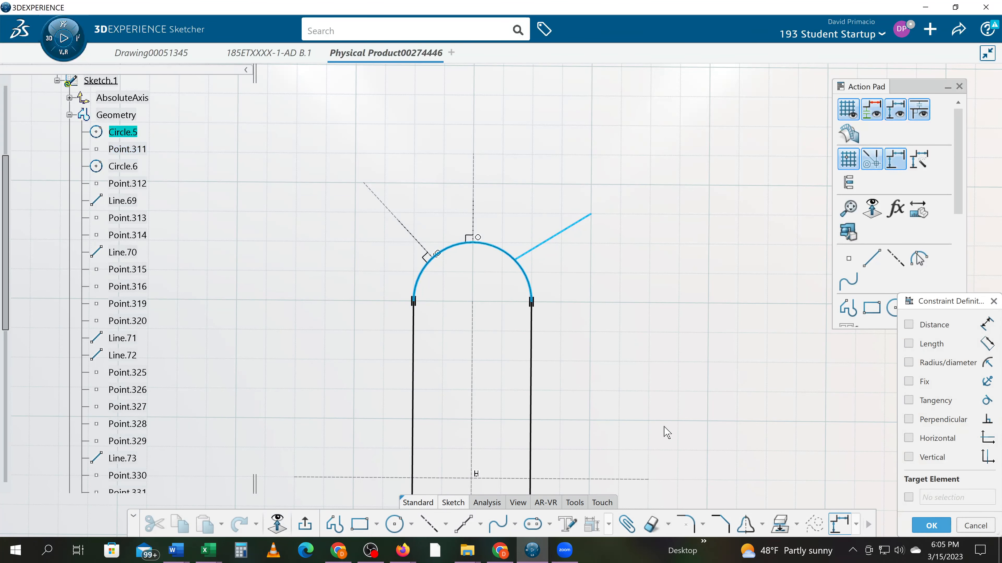
click(908, 419)
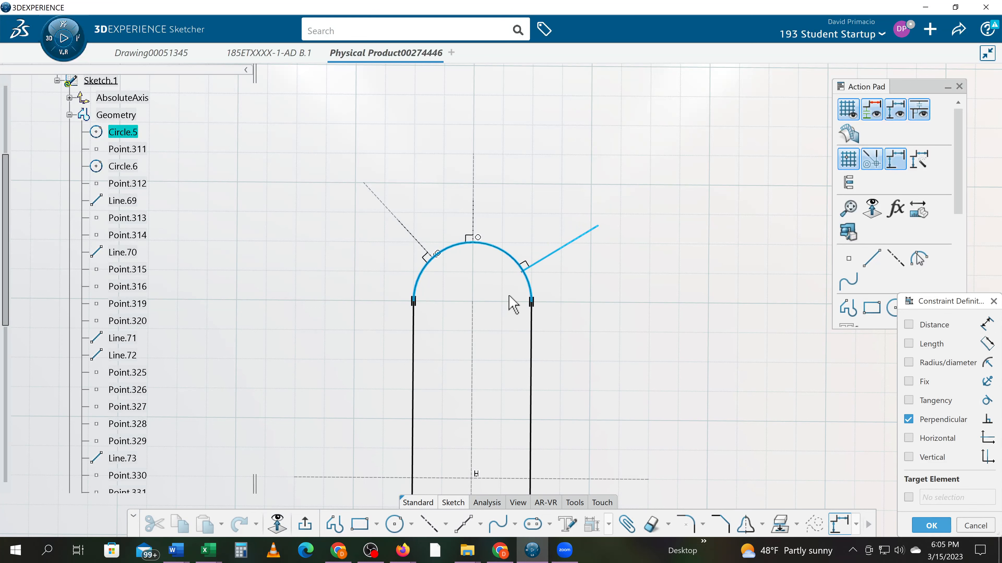
click(931, 525)
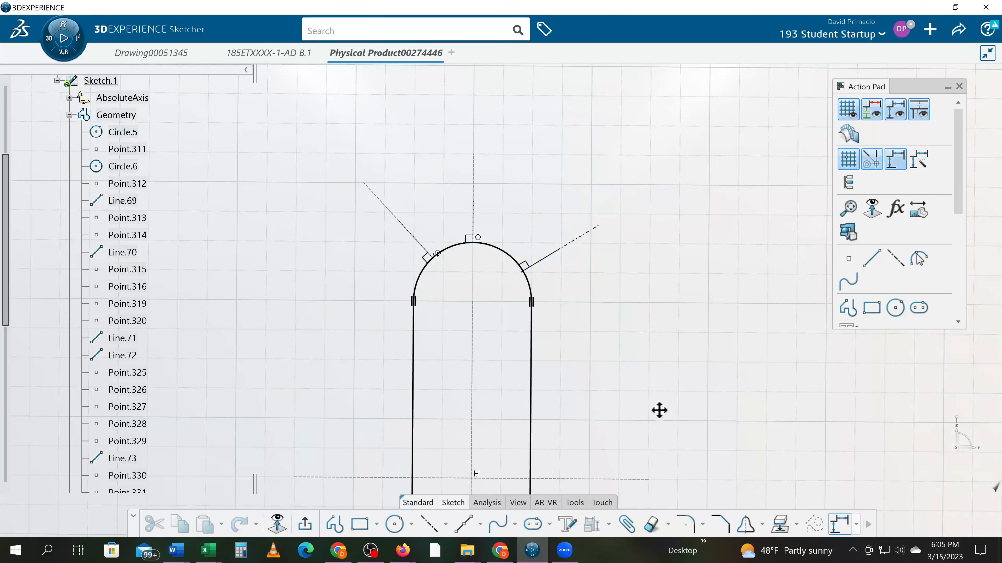
Step: Examine the right axis where it meets the upper arc, and identify which listed points and lines, from Line.73 to Point.334, belong to the outward axes
mouse_move(660, 411)
middle_down()
mouse_move(608, 478)
mouse_move(613, 367)
middle_up()
middle_drag(525, 464, 619, 355)
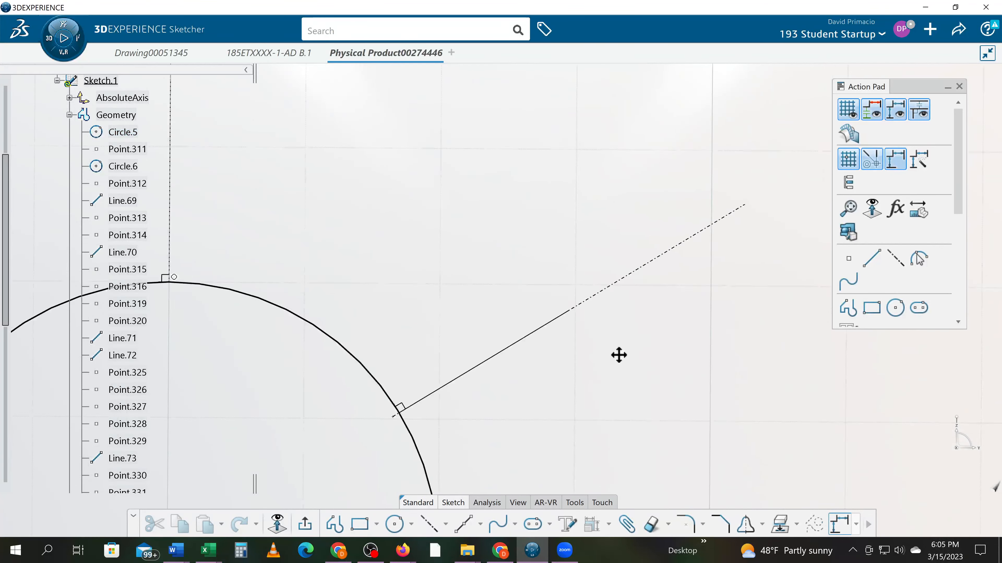
mouse_move(407, 373)
middle_down()
mouse_move(408, 389)
mouse_move(364, 339)
middle_up()
mouse_move(315, 361)
middle_down()
mouse_move(430, 316)
mouse_move(439, 411)
mouse_move(435, 252)
middle_up()
scroll(136, 395, down, 3)
click(135, 421)
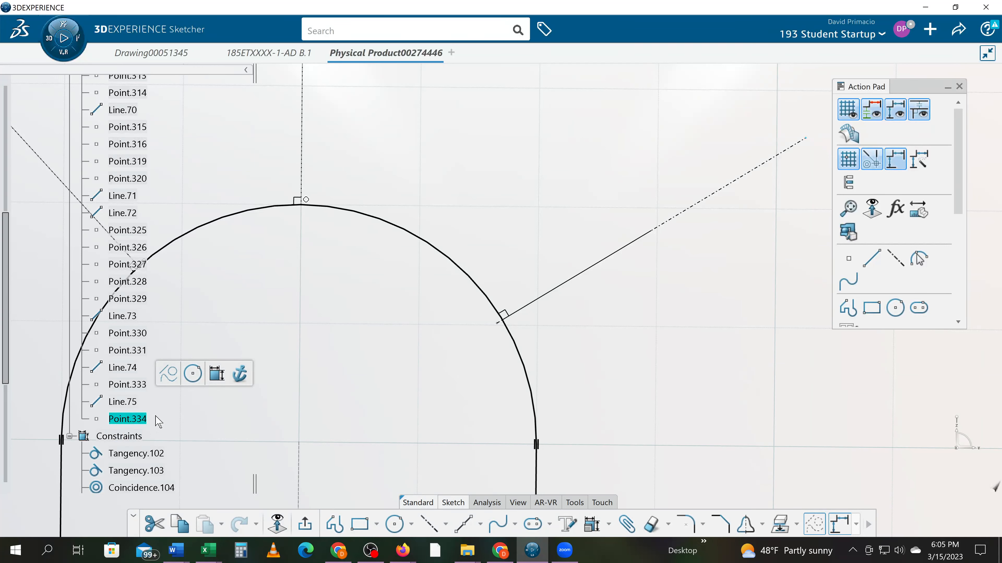
click(127, 350)
click(132, 323)
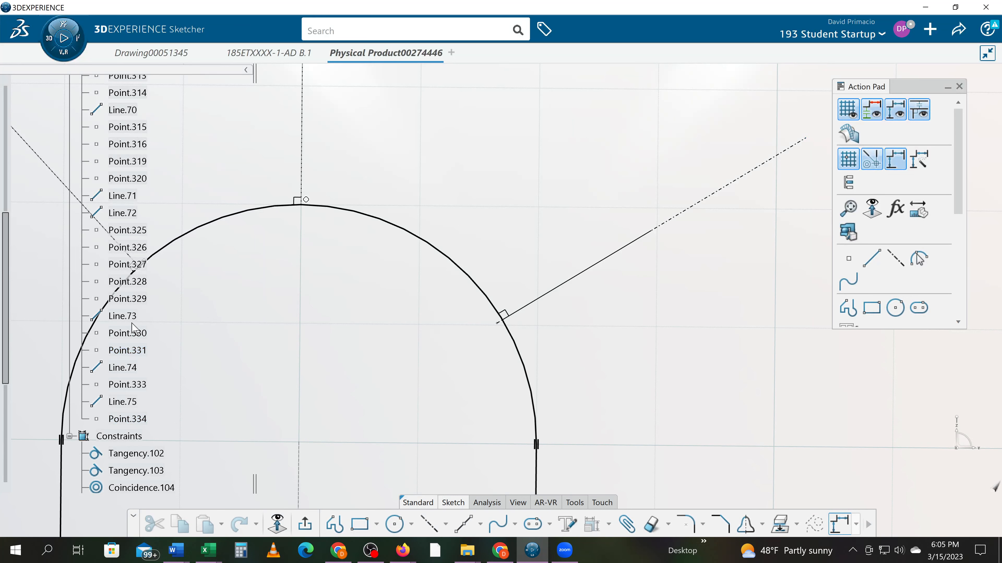
click(139, 334)
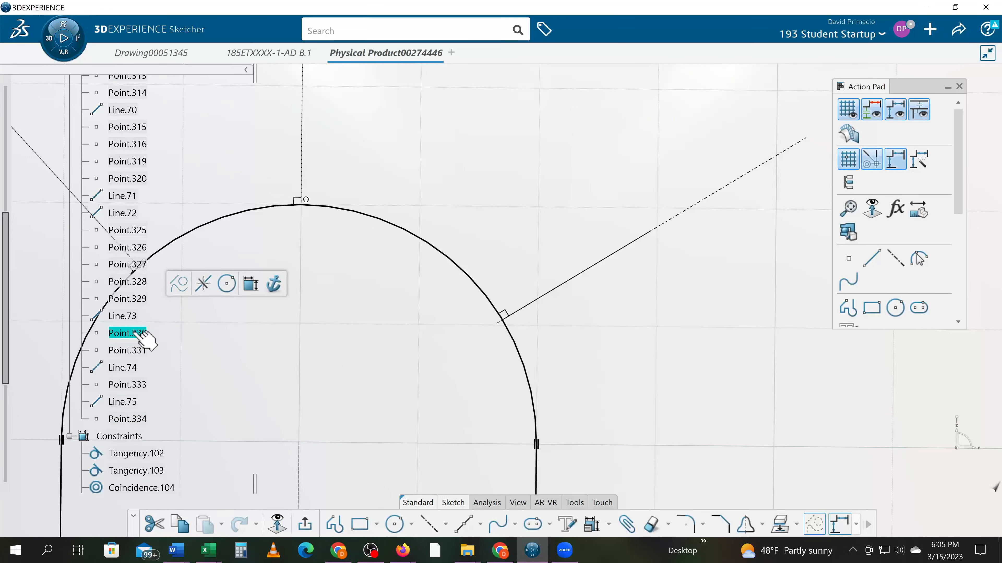
click(150, 351)
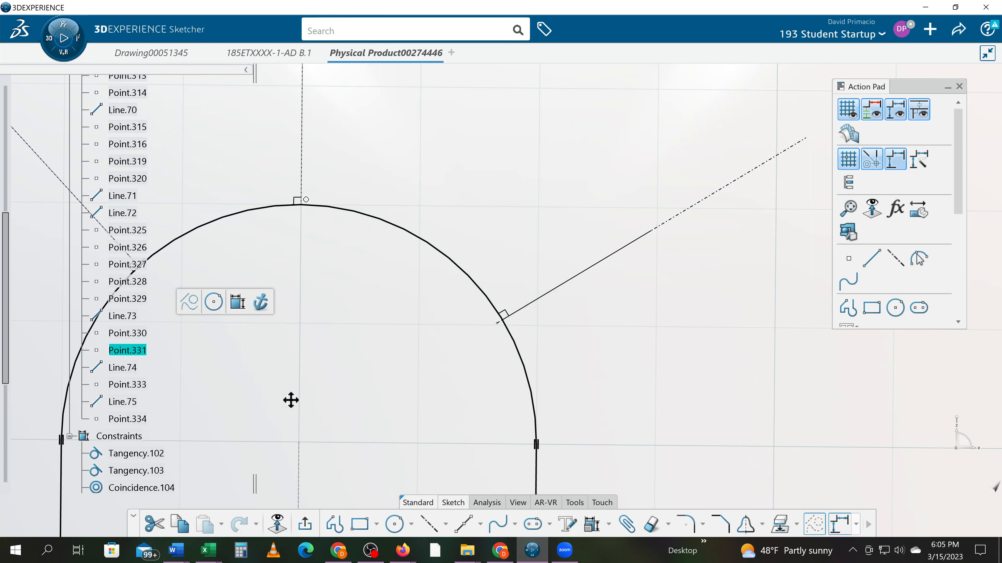
mouse_move(291, 400)
middle_down()
mouse_move(376, 369)
mouse_move(375, 358)
middle_up()
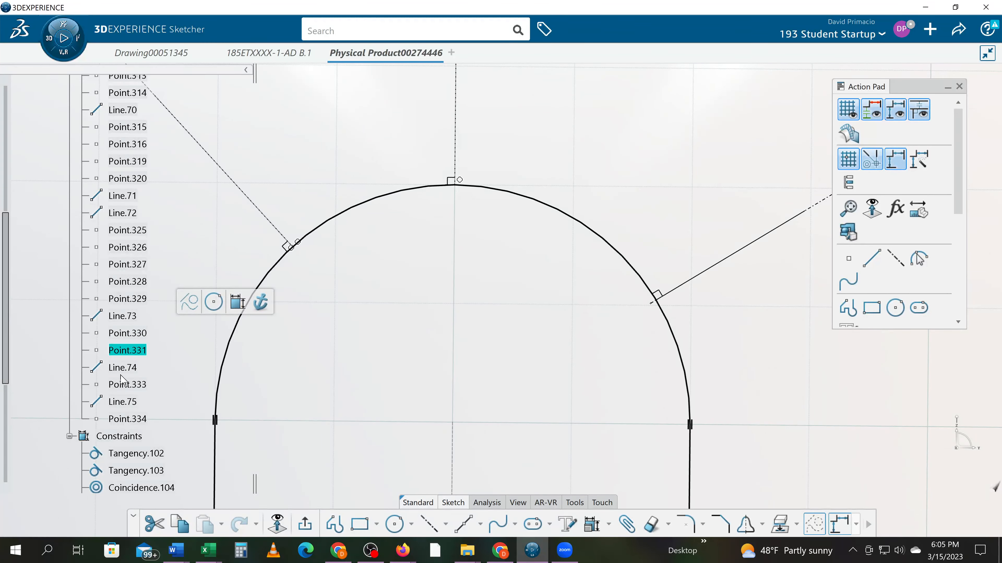
click(129, 367)
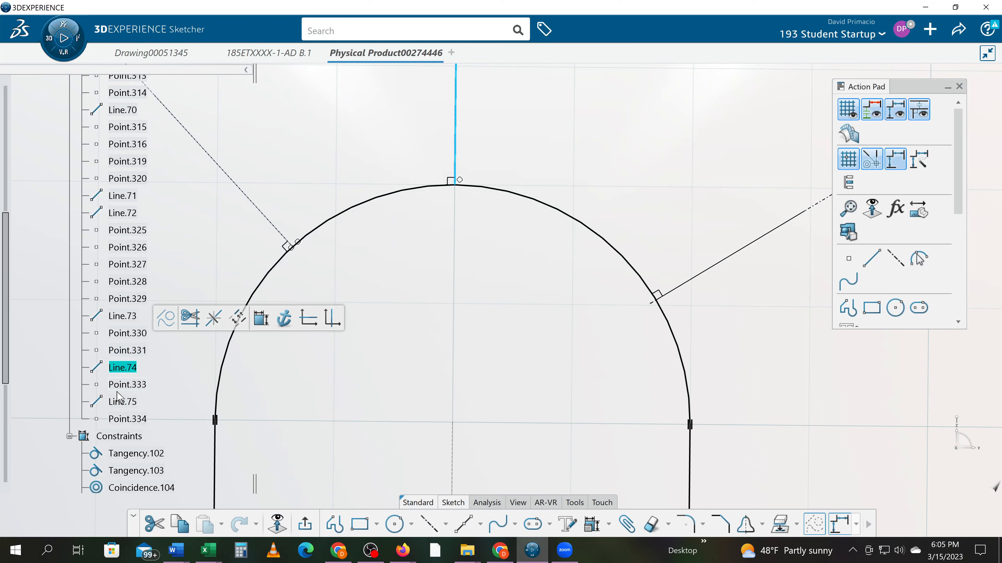
click(123, 404)
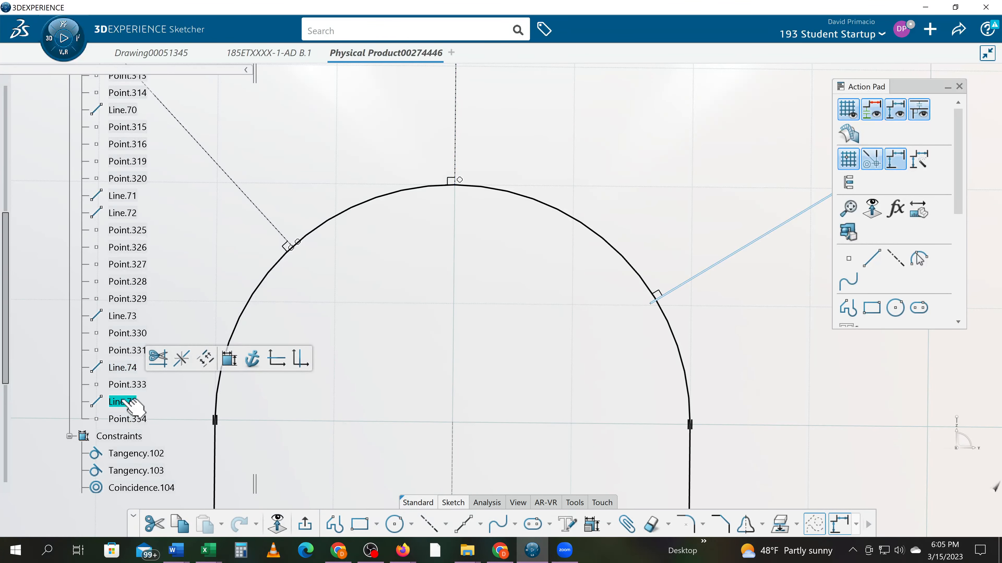
click(124, 317)
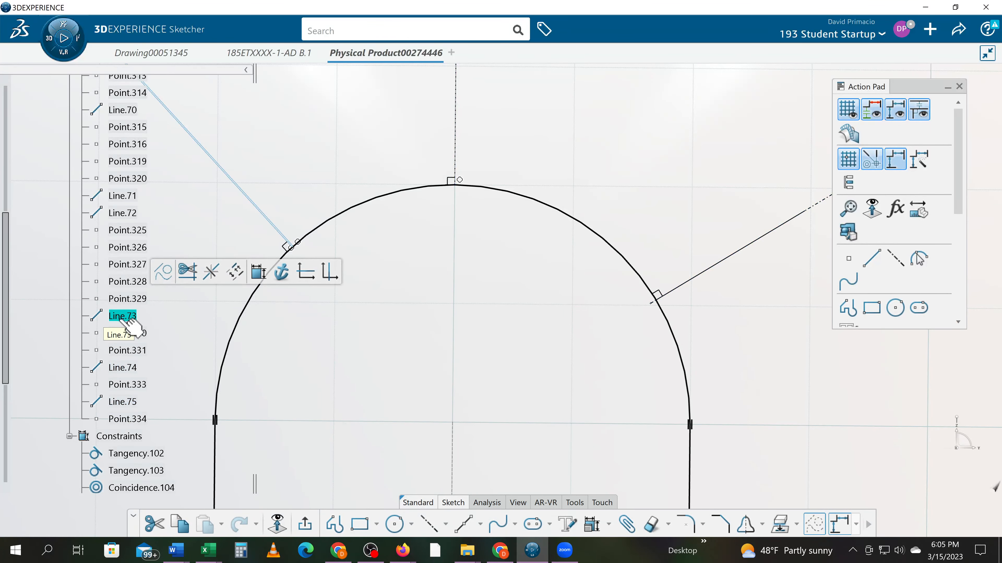
click(132, 334)
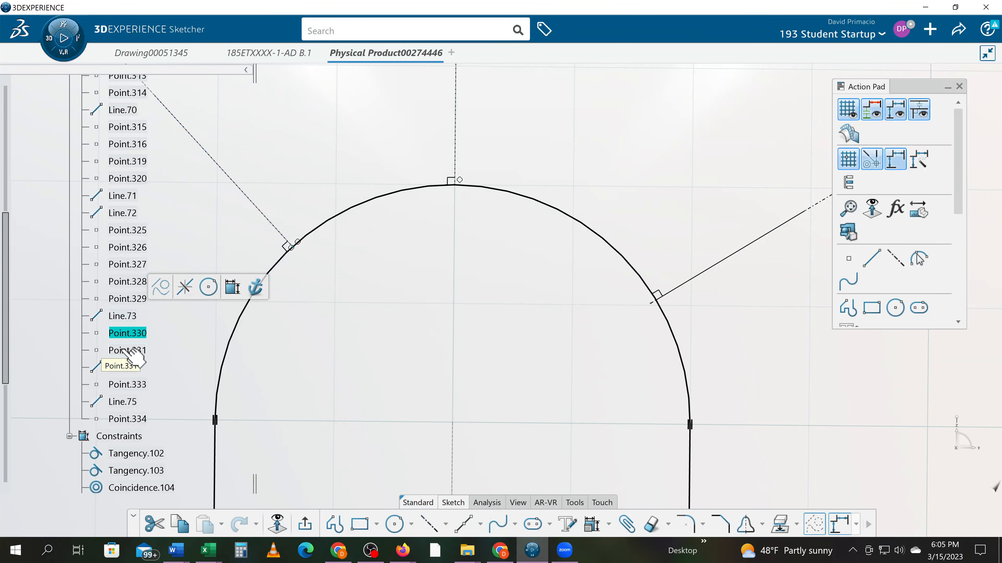
click(134, 351)
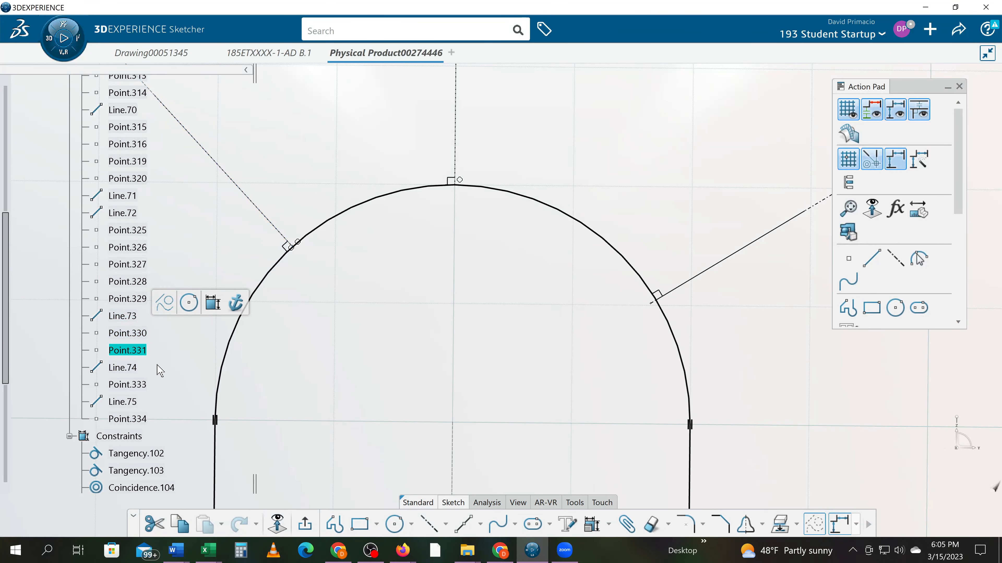
click(136, 369)
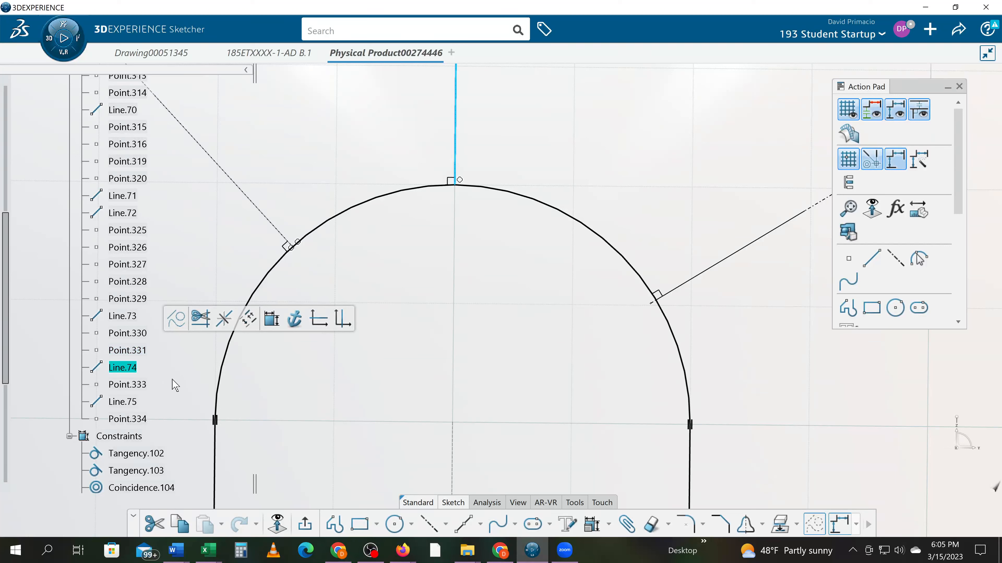
click(134, 402)
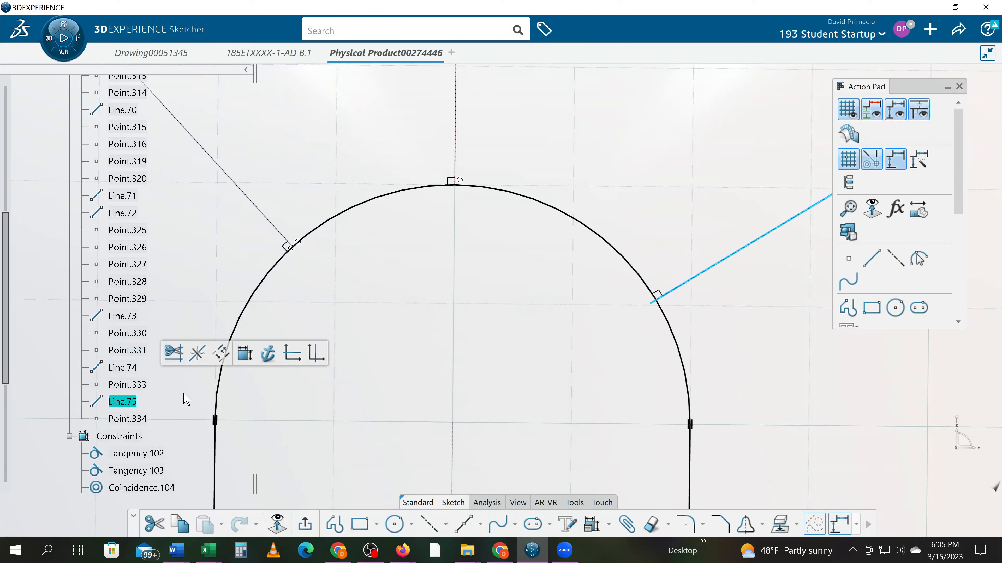
click(140, 419)
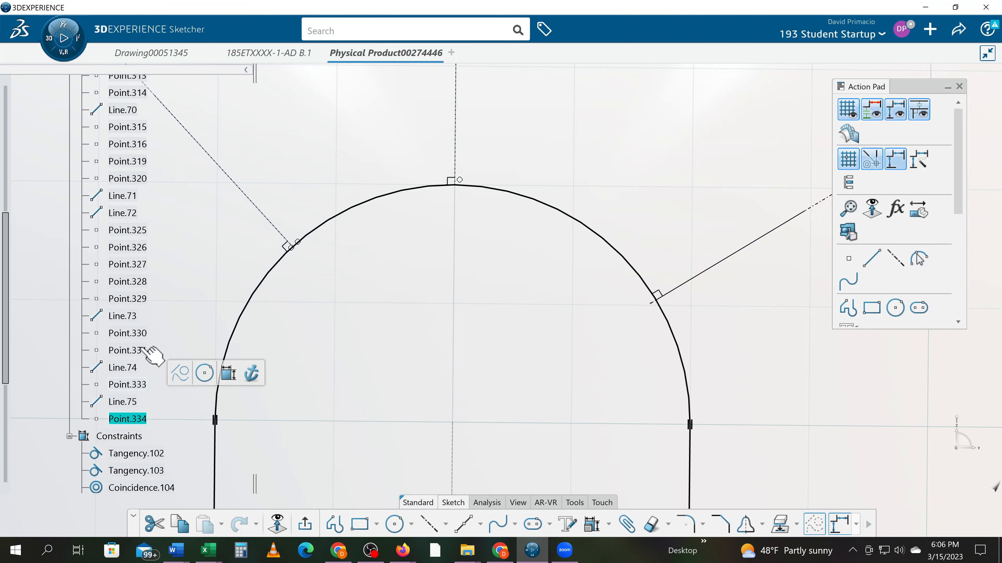
click(139, 335)
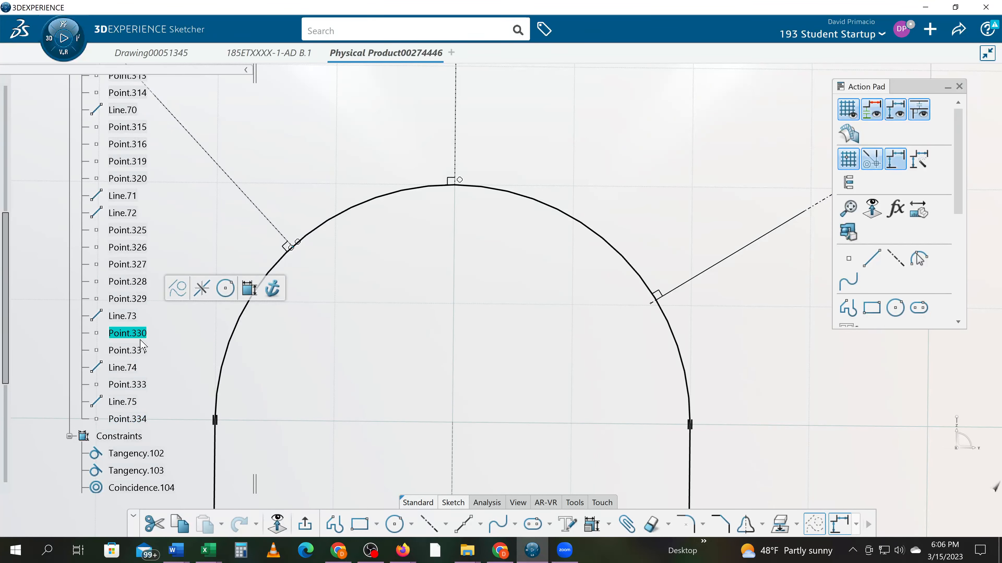
click(136, 352)
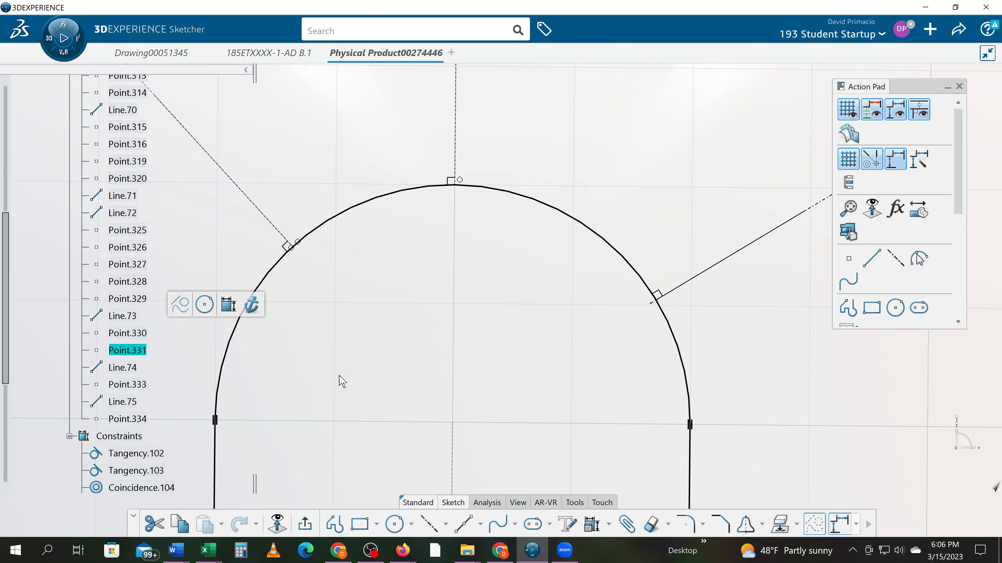
middle_drag(499, 401, 486, 454)
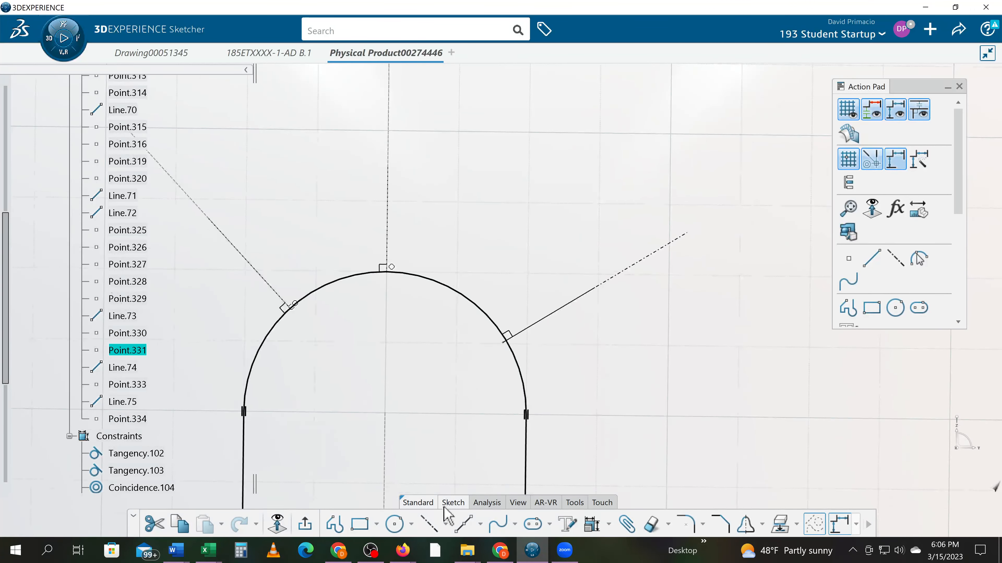
click(429, 524)
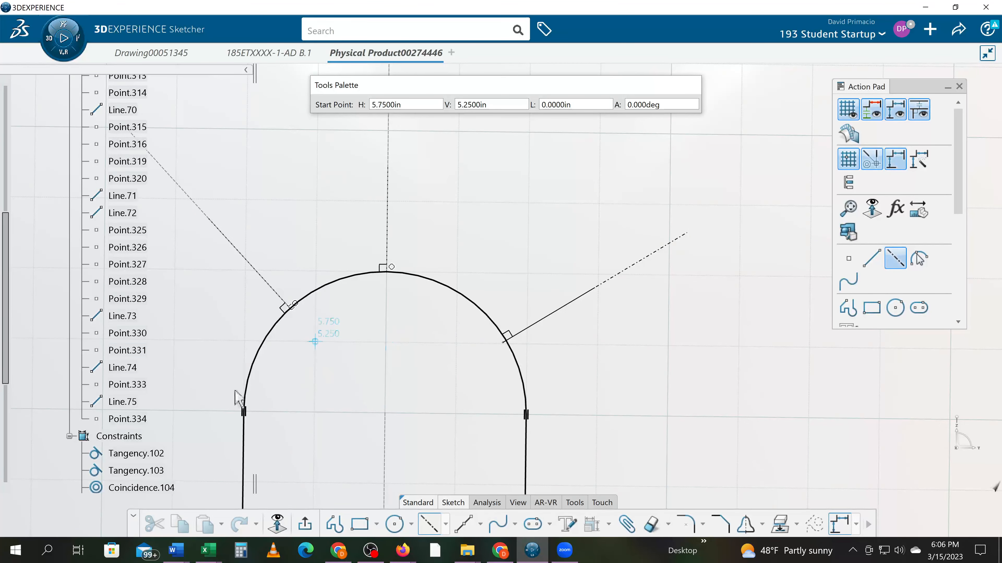
click(445, 525)
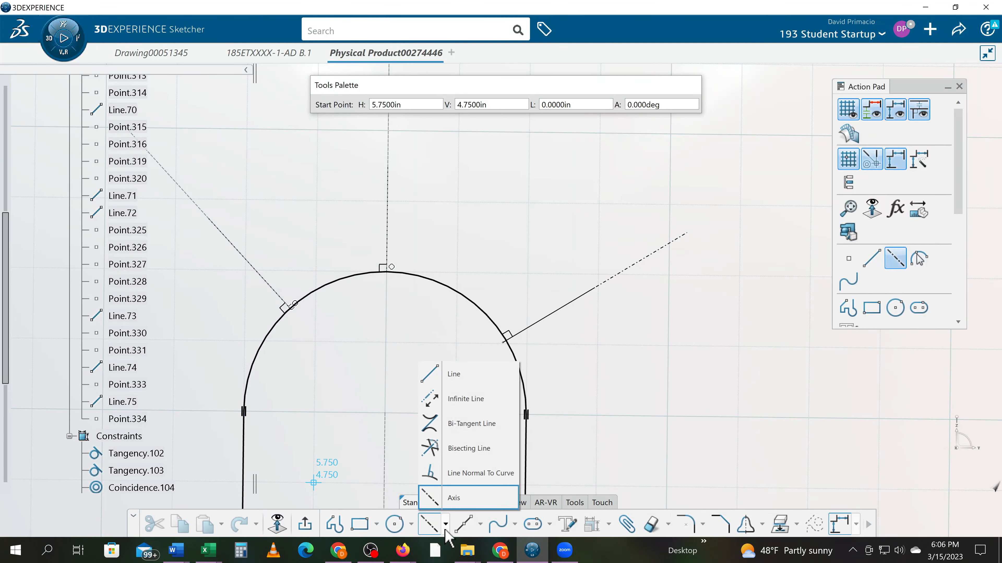
click(455, 476)
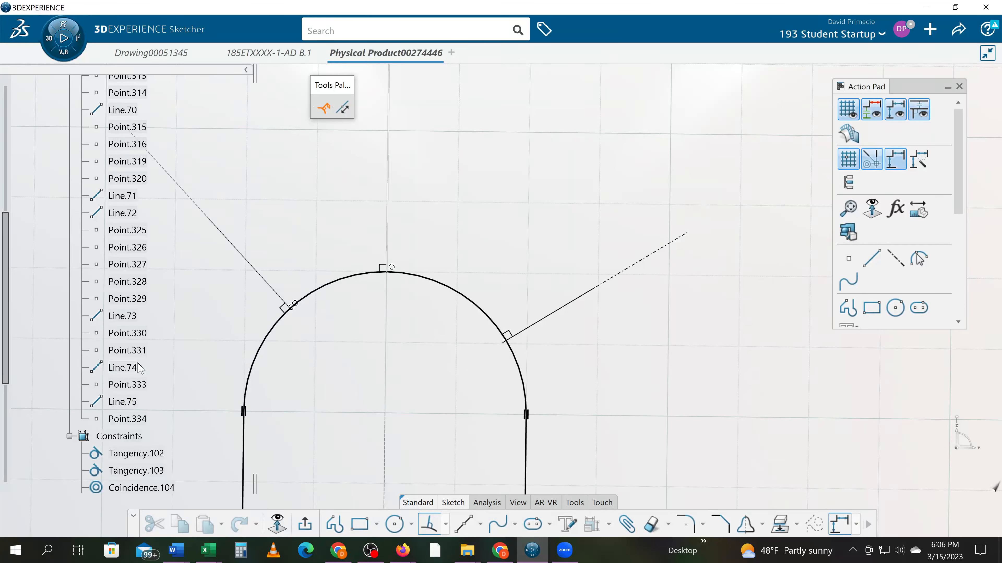
click(138, 351)
click(208, 350)
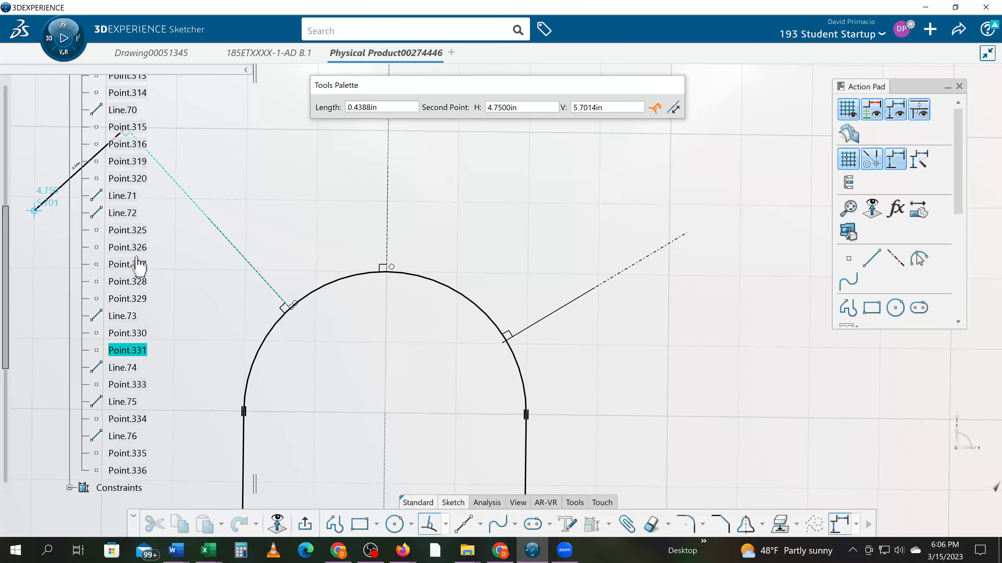
middle_drag(228, 276, 338, 397)
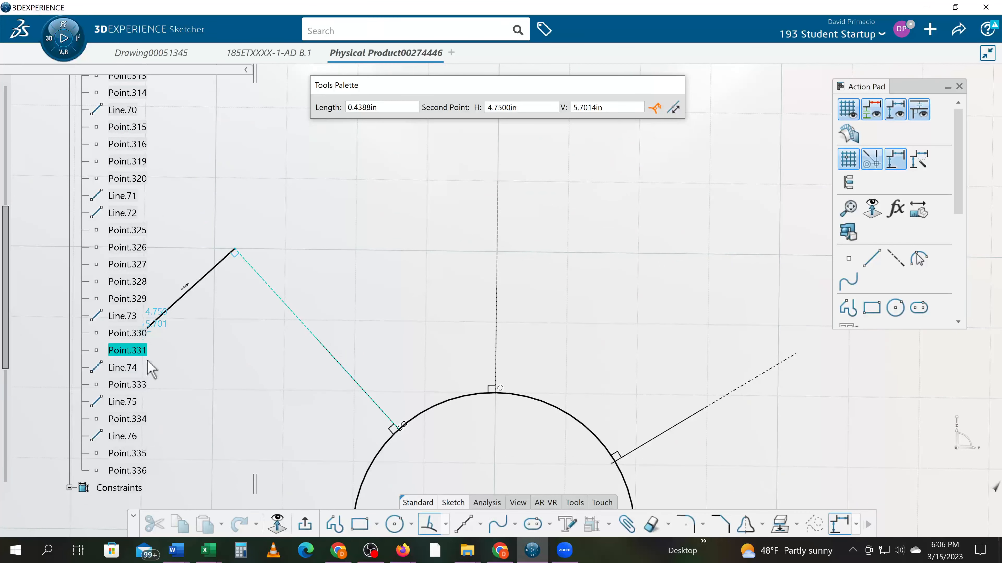
key(Escape)
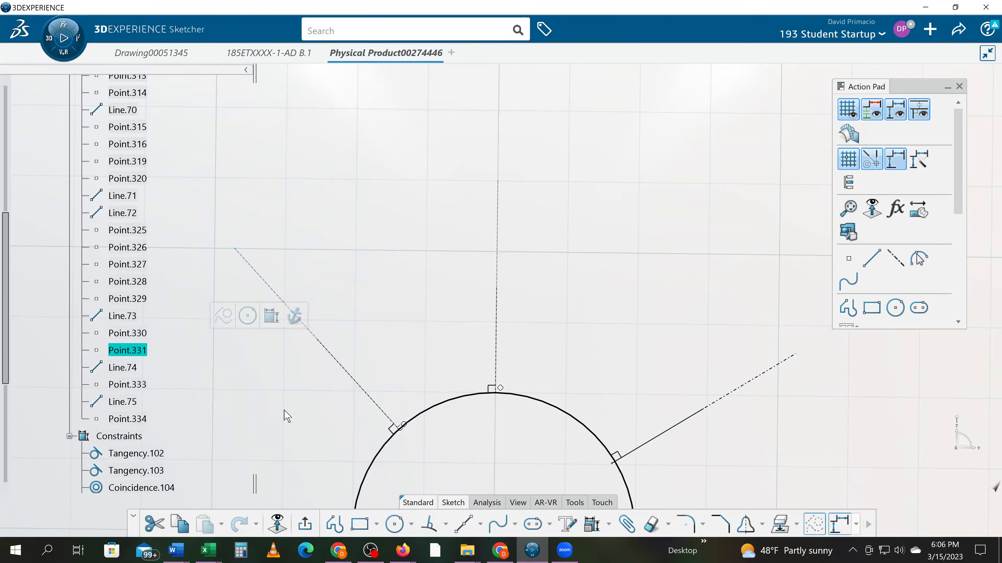
Step: Check where Point.325 through Point.329 lie in the slot sketch by selecting each one in turn
middle_drag(268, 403, 241, 360)
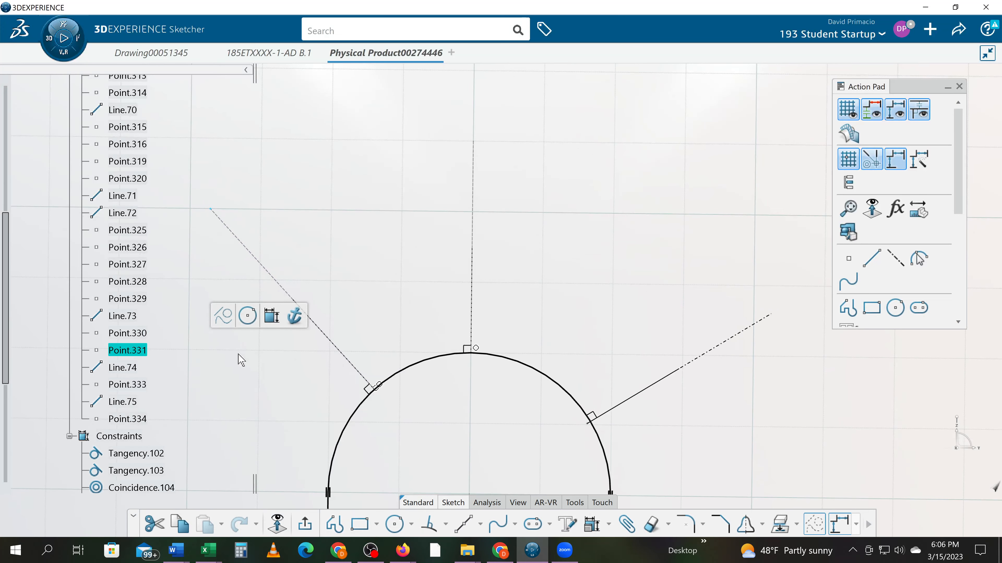
click(136, 299)
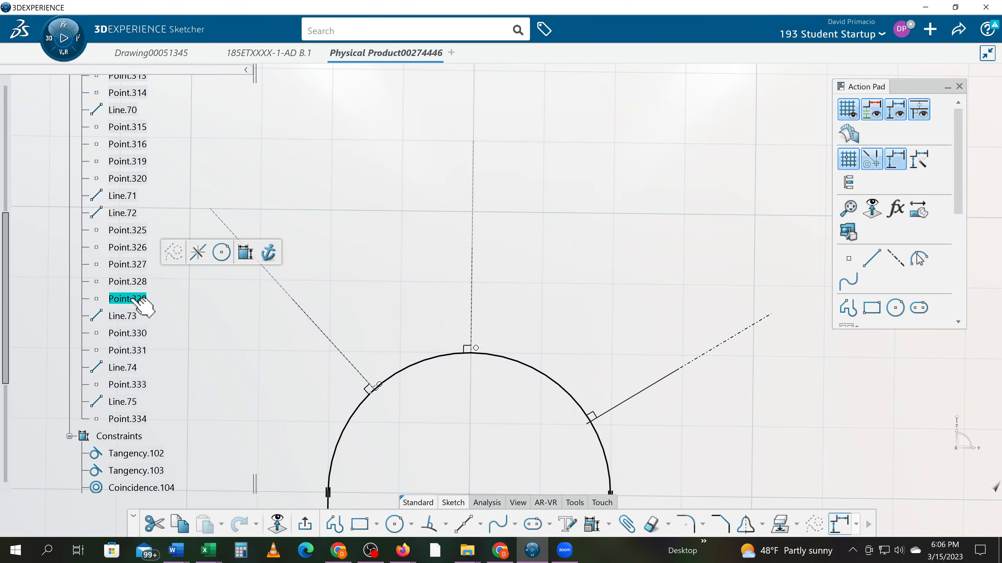
click(136, 282)
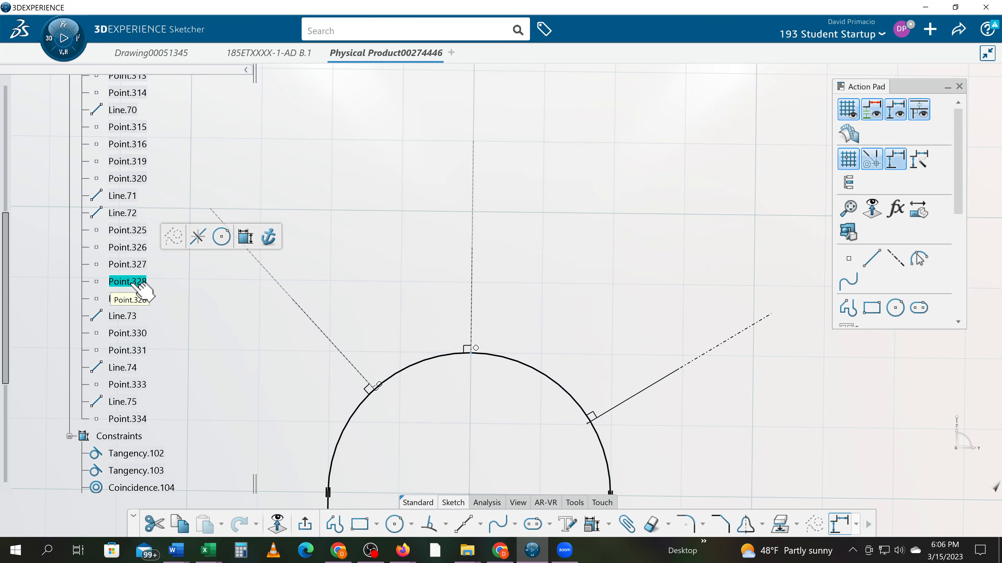
click(128, 265)
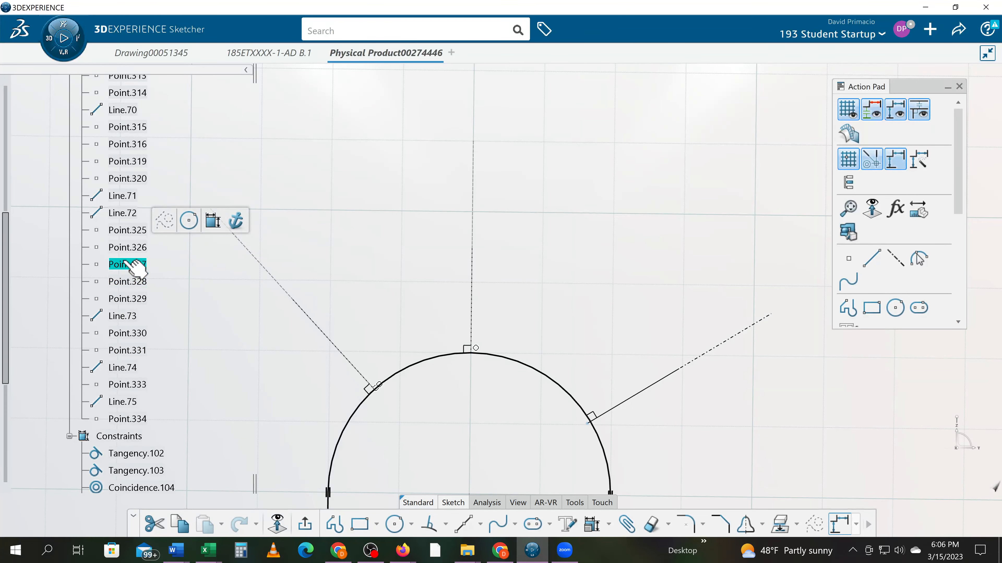
click(130, 248)
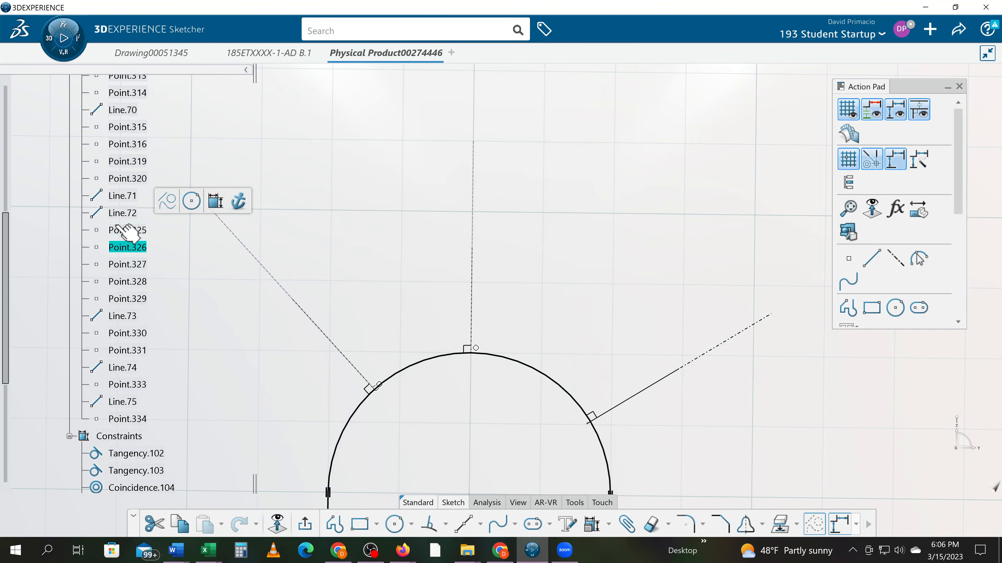
click(127, 231)
mouse_move(296, 380)
middle_down()
mouse_move(309, 443)
mouse_move(375, 454)
mouse_move(319, 378)
mouse_move(312, 349)
mouse_move(354, 365)
middle_up()
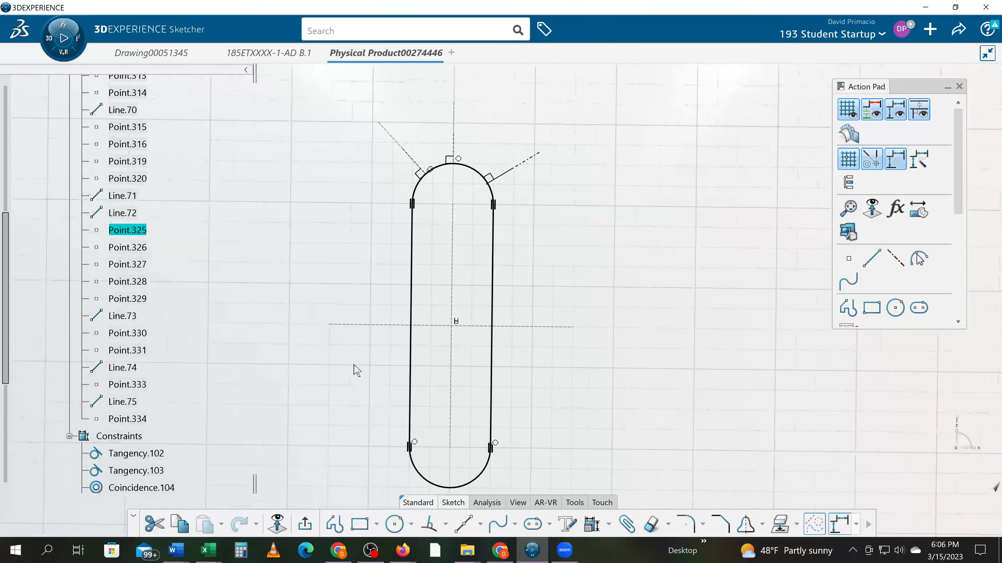
Step: Start an Axis with two end points in the slot sketch
click(445, 524)
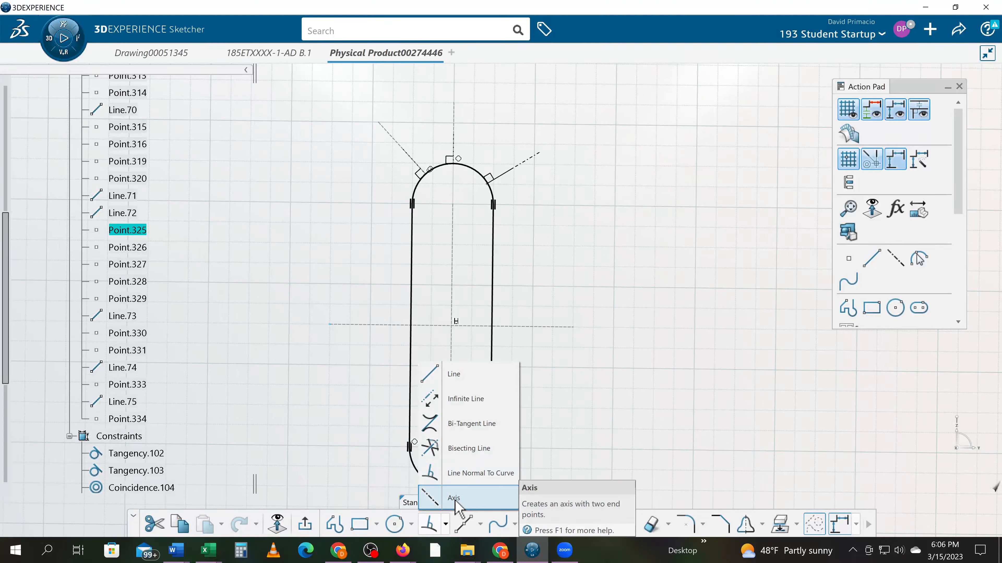